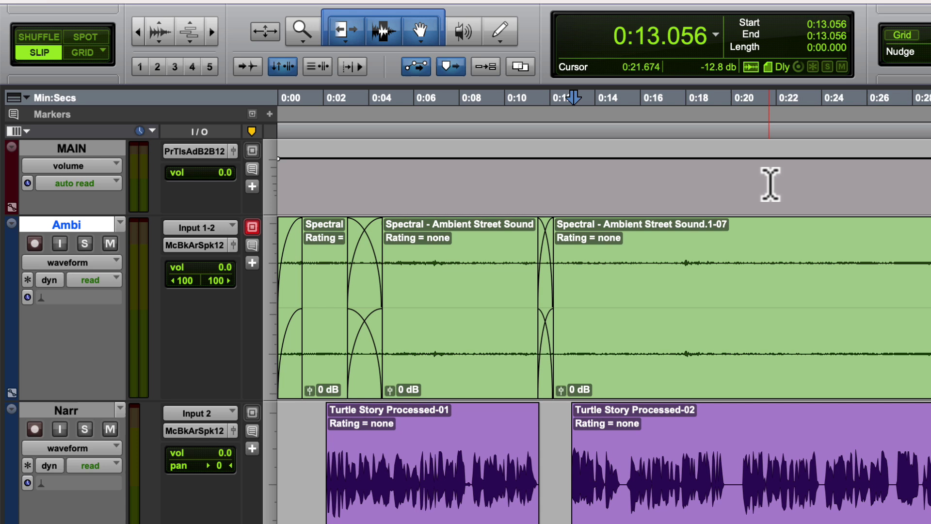
# Solo the Ambi track and listen to the ambience from 0:15.
pyautogui.click(83, 243)
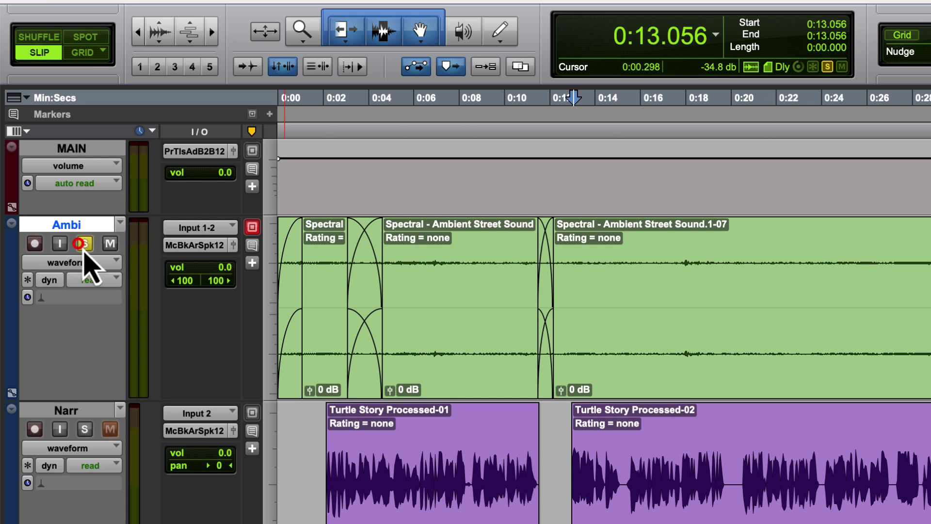
pyautogui.click(620, 293)
pyautogui.press('space')
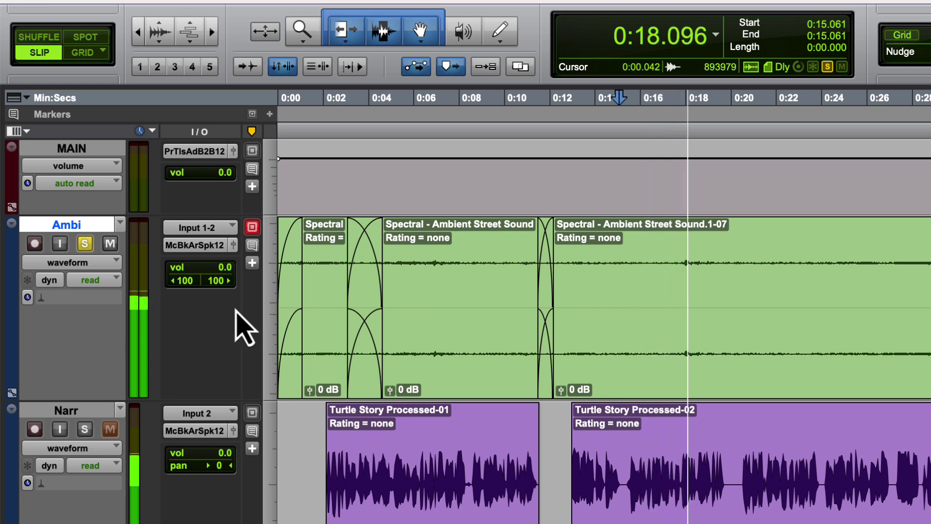
pyautogui.press('space')
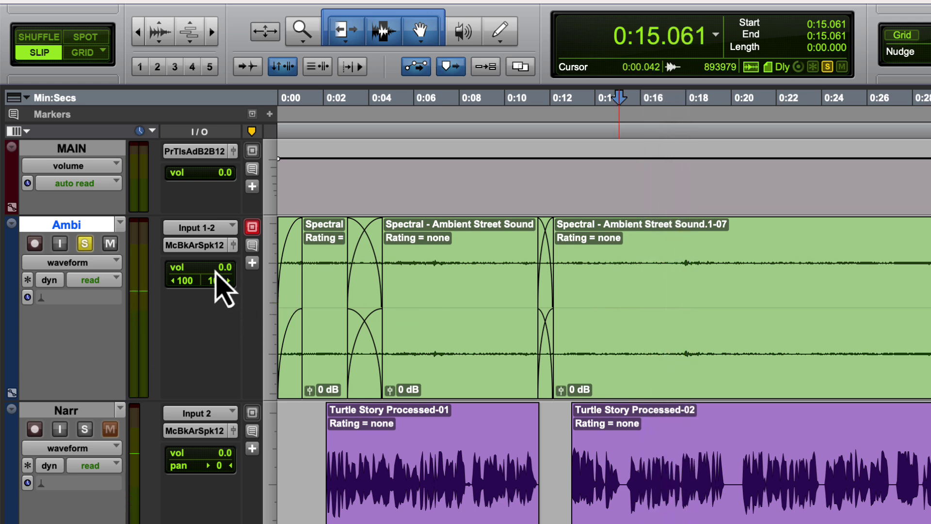
# Set the Ambi volume fader to -11.2 dB and audition it from 0:18.6.
pyautogui.click(215, 268)
pyautogui.moveTo(215, 268); pyautogui.dragTo(219, 297)
pyautogui.press('space')
pyautogui.press('space')
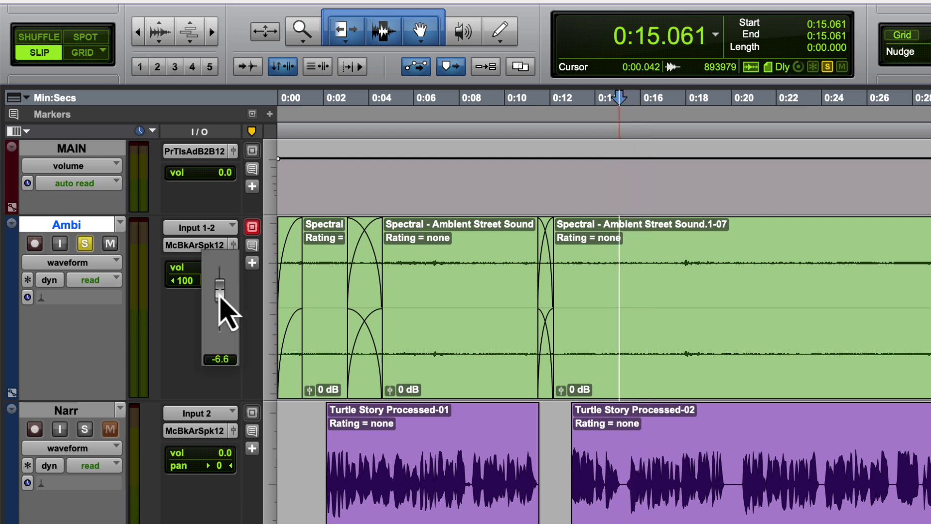
pyautogui.moveTo(224, 316); pyautogui.dragTo(225, 318)
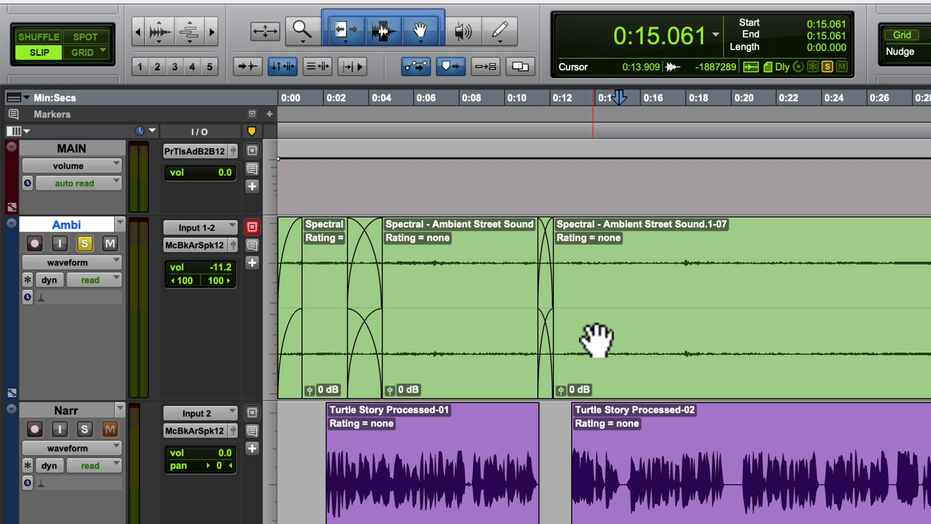
pyautogui.click(701, 291)
pyautogui.press('space')
pyautogui.press('space')
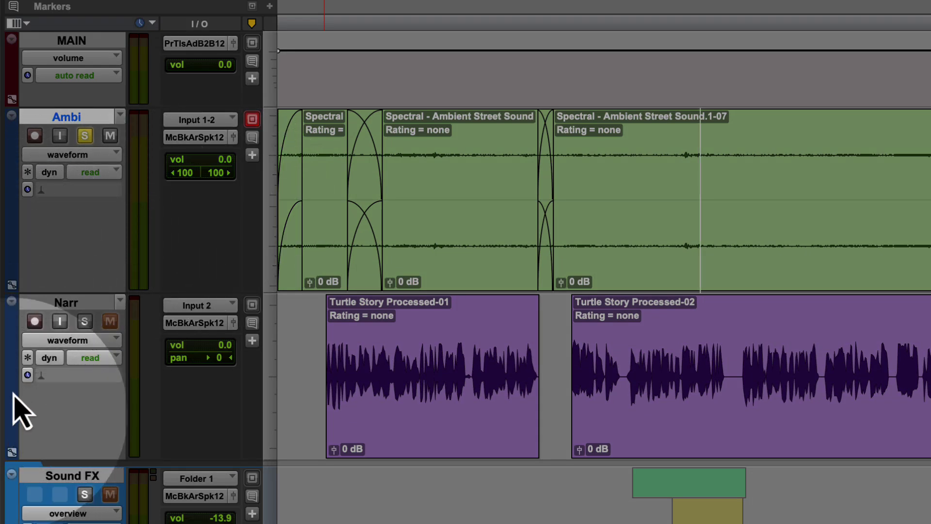
# Show an automation lane under Ambi and set its view to volume trim.
pyautogui.click(13, 285)
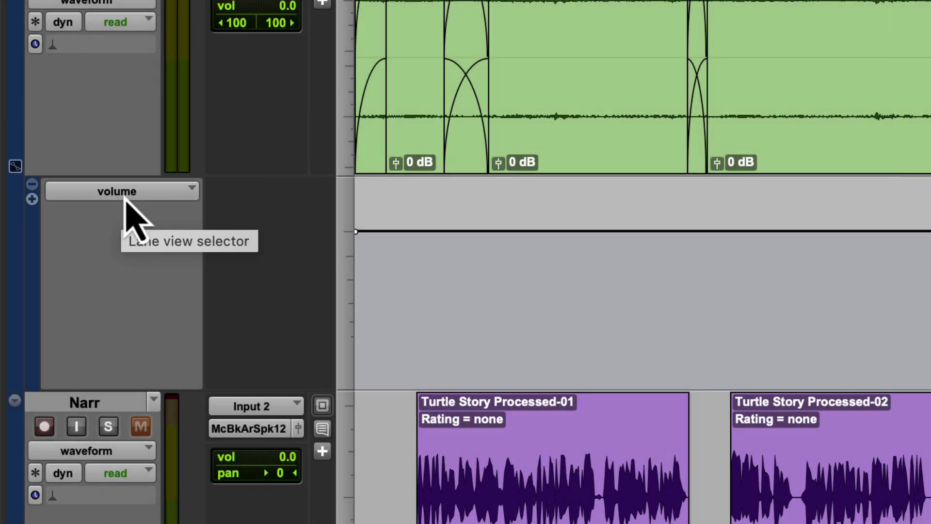
pyautogui.click(124, 194)
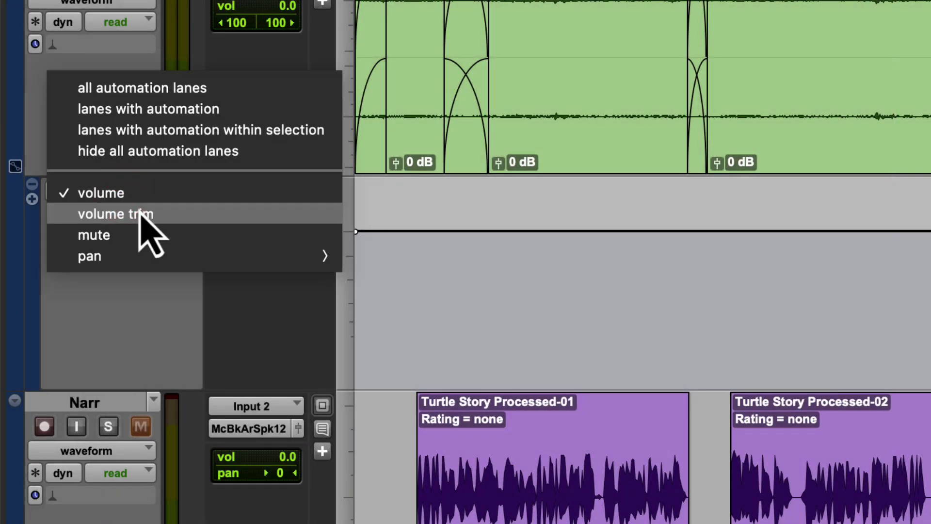
pyautogui.click(141, 212)
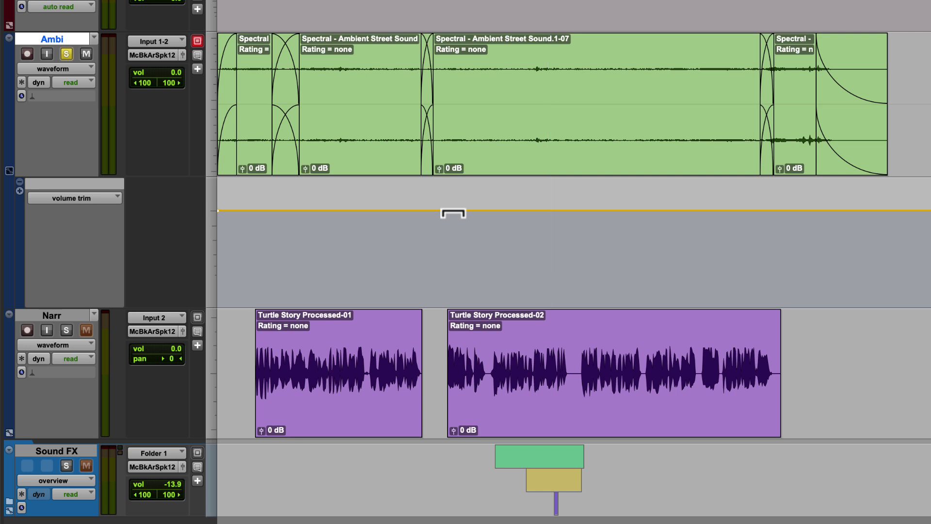
# Add four breakpoints along the Ambi volume trim line with Command-click.
pyautogui.press('super')
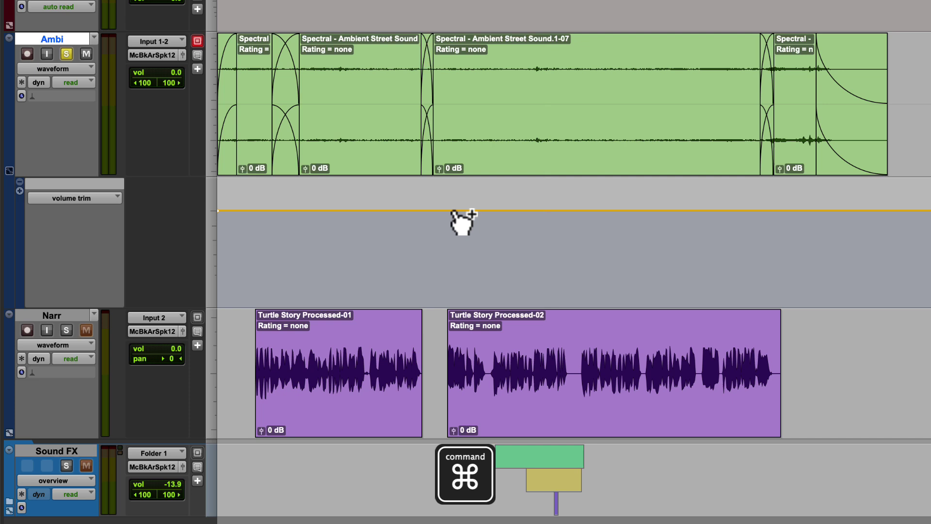
pyautogui.keyDown('super'); pyautogui.click(454, 211); pyautogui.keyUp('super')
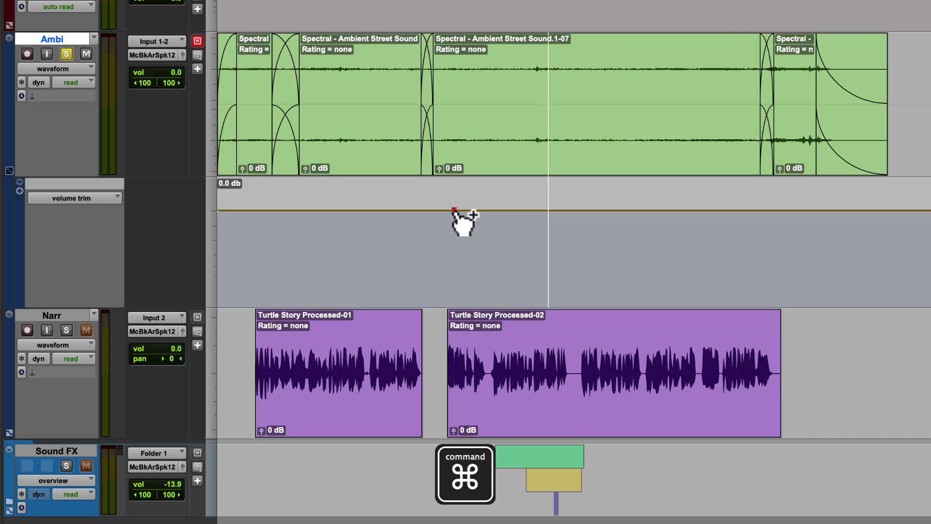
pyautogui.click(508, 211)
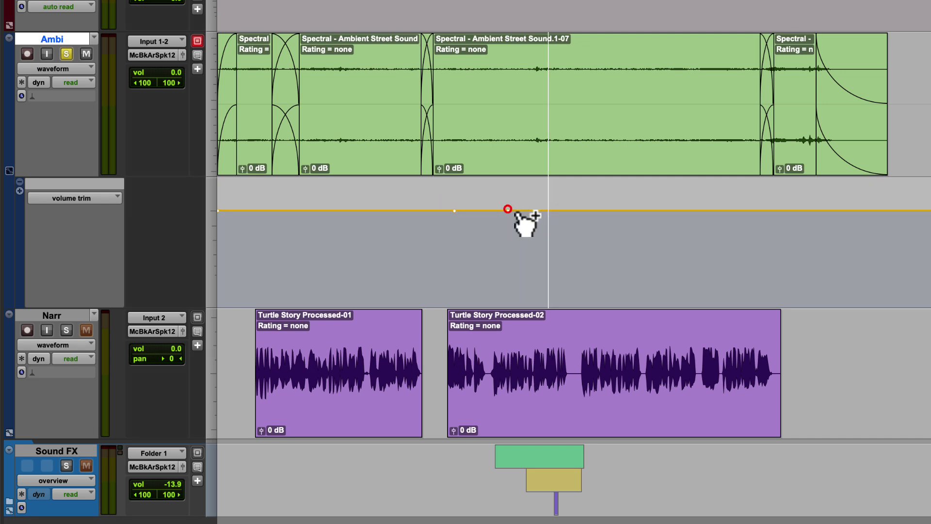
pyautogui.click(554, 211)
pyautogui.click(627, 211)
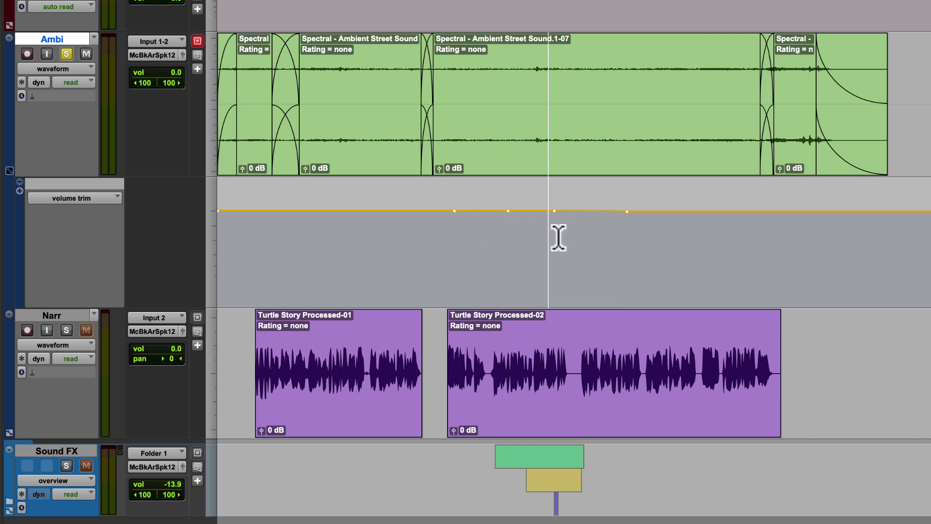
# Pull a new breakpoint down to -16.2 dB and play back the resulting dip.
pyautogui.click(553, 210)
pyautogui.moveTo(554, 210); pyautogui.dragTo(526, 252)
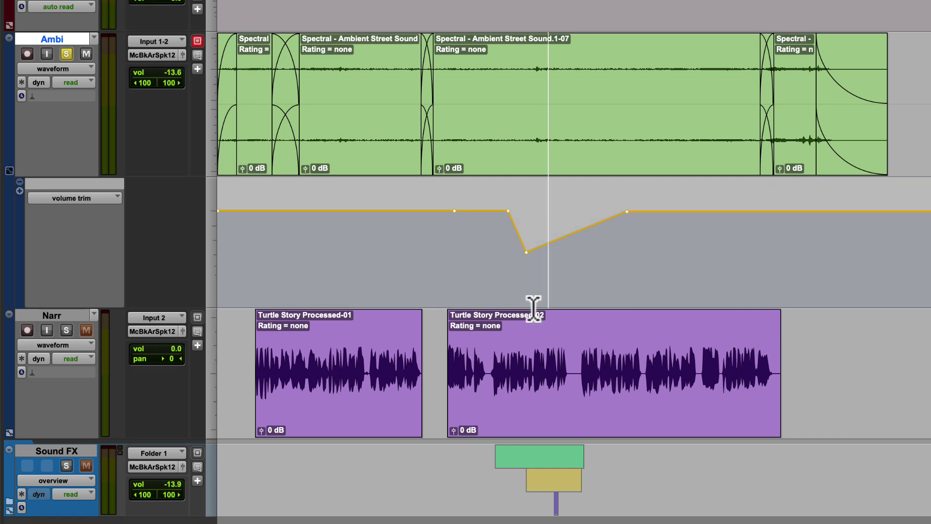
pyautogui.click(496, 266)
pyautogui.click(470, 265)
pyautogui.press('space')
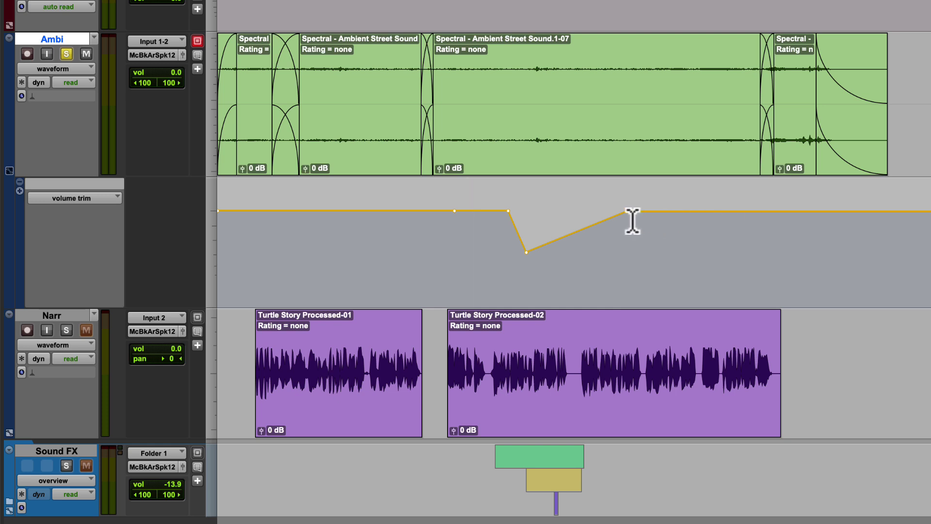
# Option-click to delete the low dip breakpoint and the one after it.
pyautogui.press('alt')
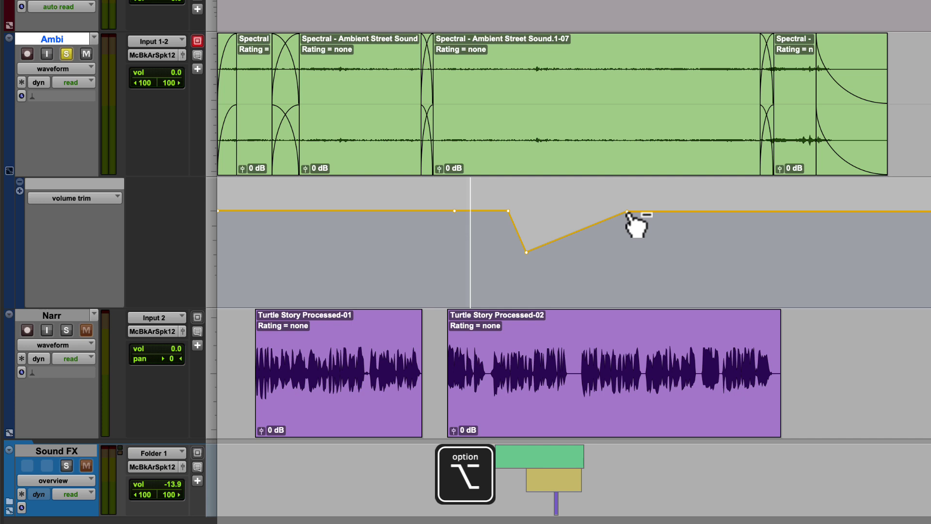
pyautogui.keyDown('alt'); pyautogui.click(627, 212); pyautogui.keyUp('alt')
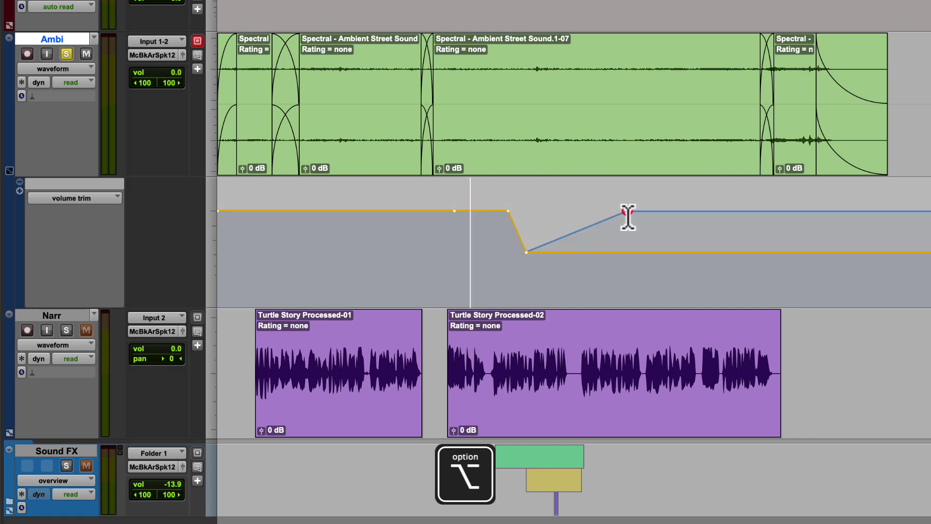
pyautogui.keyDown('alt'); pyautogui.click(527, 252); pyautogui.keyUp('alt')
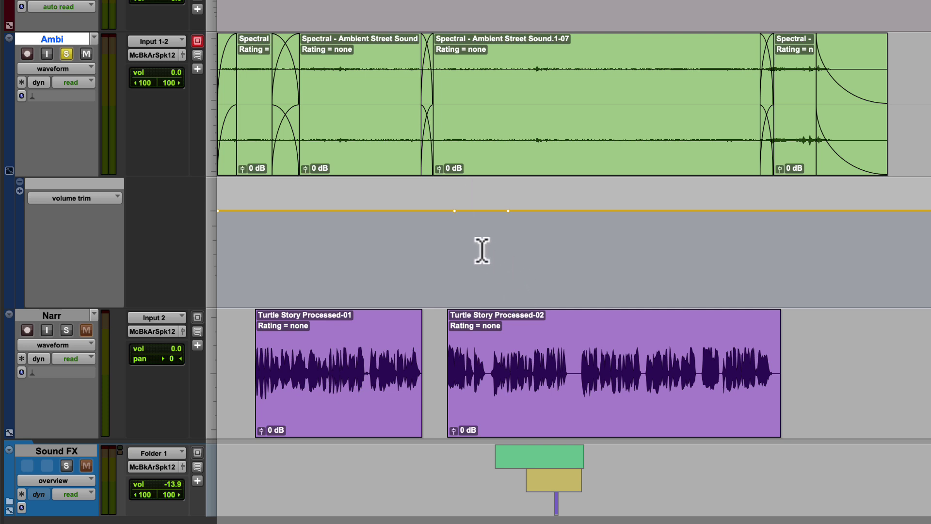
# Select the range holding the remaining breakpoints and delete them.
pyautogui.click(433, 243)
pyautogui.moveTo(433, 243); pyautogui.dragTo(556, 243)
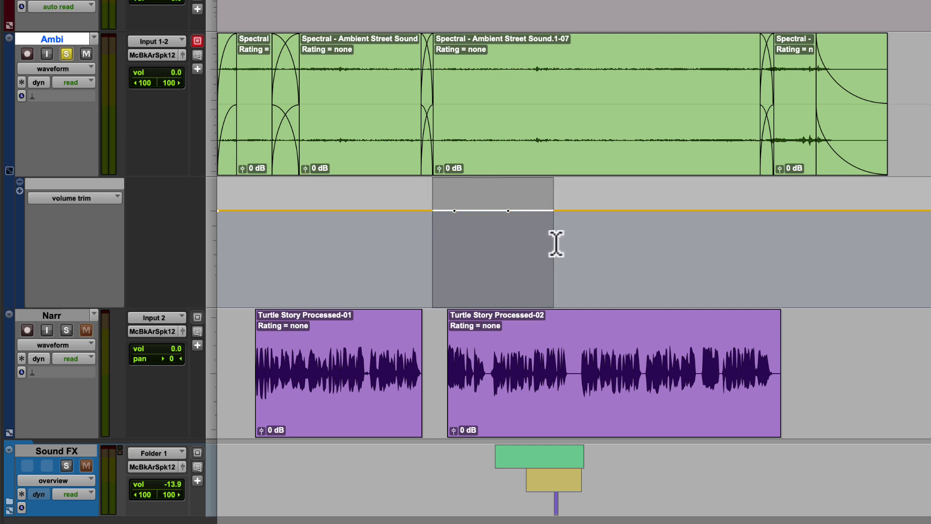
pyautogui.click(428, 247)
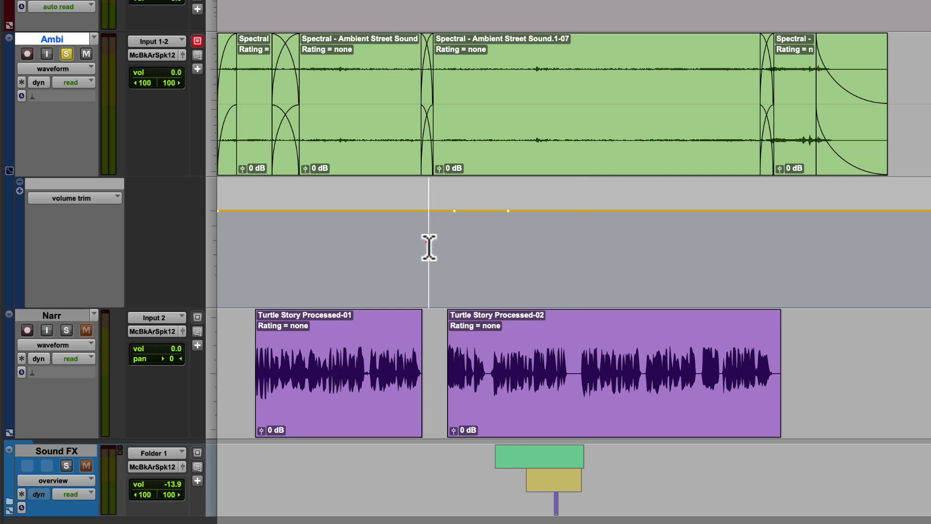
pyautogui.moveTo(429, 247); pyautogui.dragTo(565, 248)
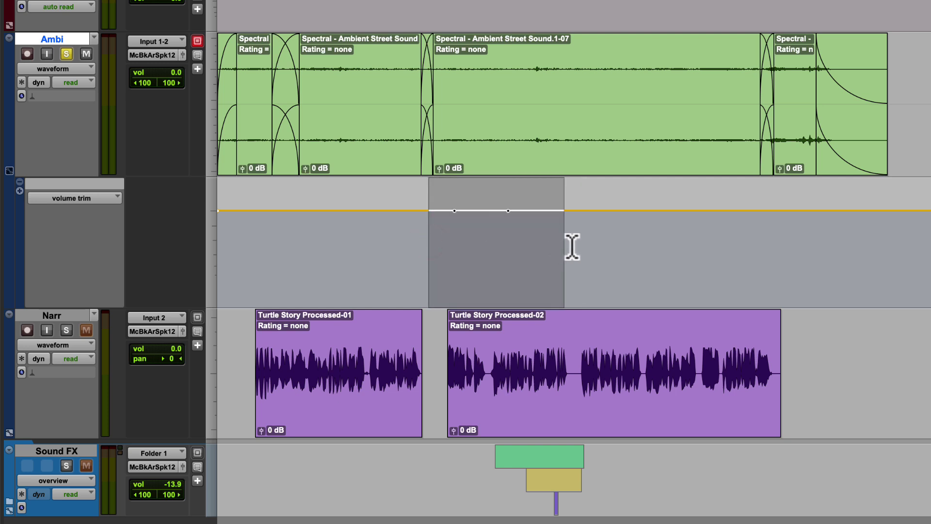
pyautogui.press('BackSpace')
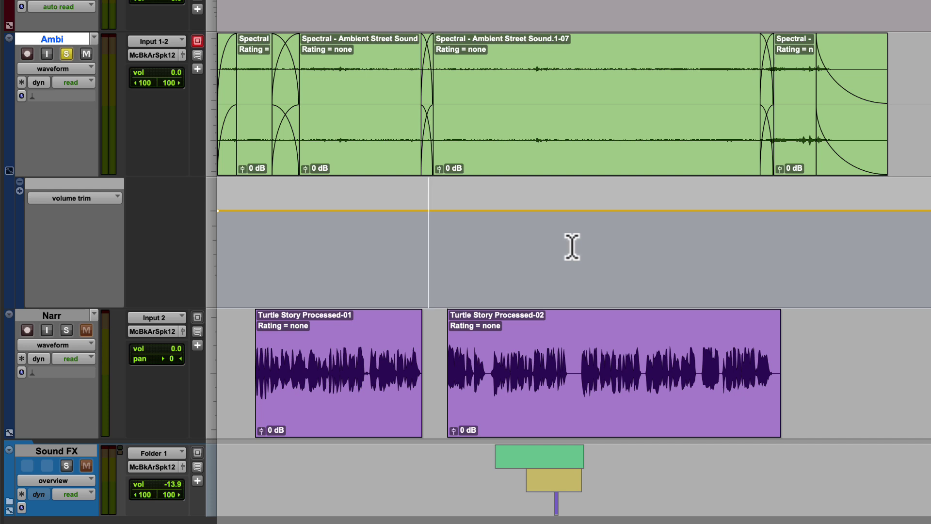
pyautogui.click(477, 244)
pyautogui.moveTo(477, 244); pyautogui.dragTo(557, 245)
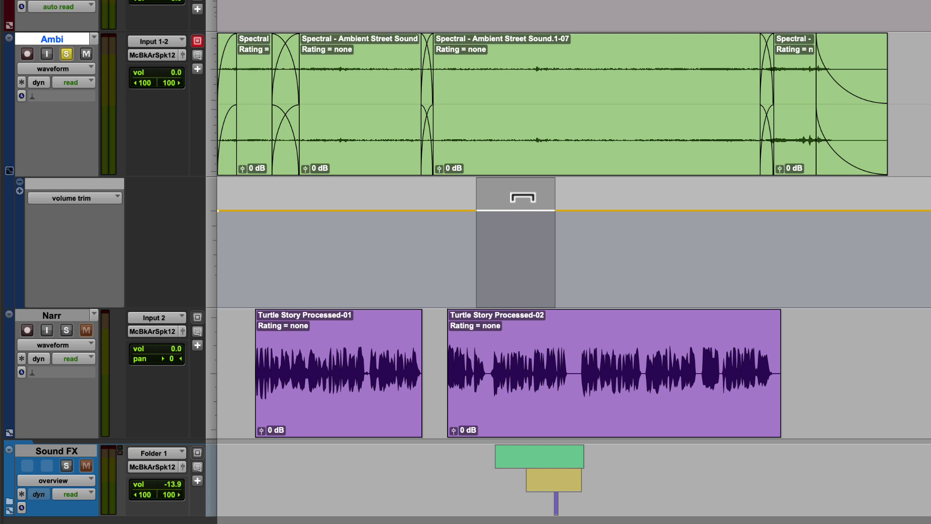
pyautogui.moveTo(523, 197); pyautogui.dragTo(523, 198)
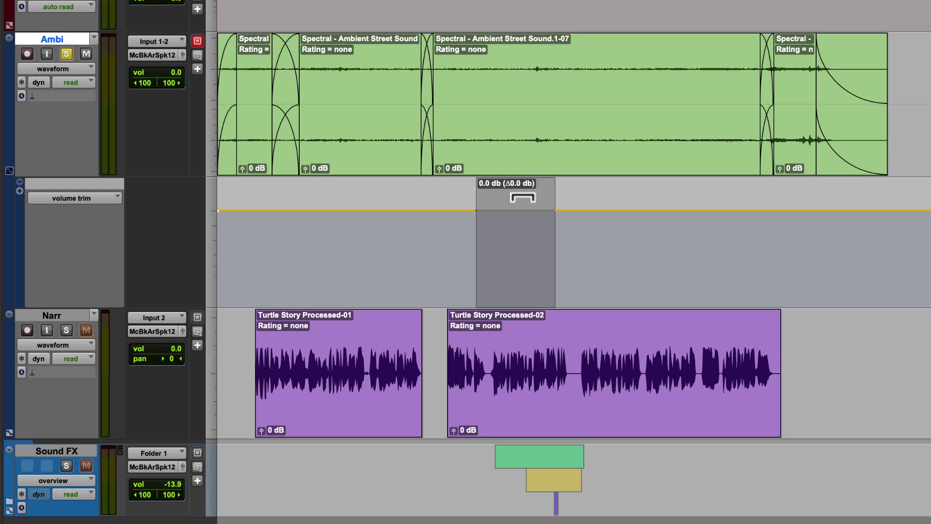
pyautogui.moveTo(522, 198); pyautogui.dragTo(524, 218)
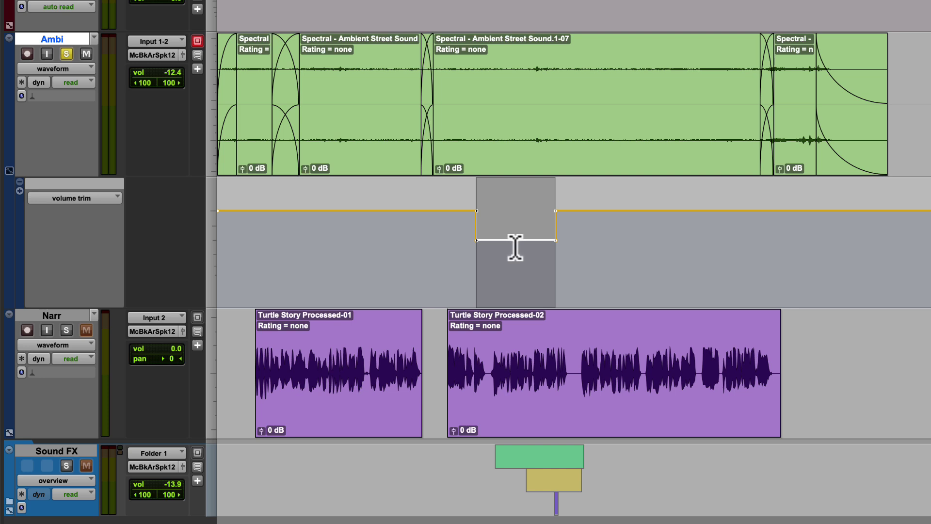
pyautogui.click(609, 238)
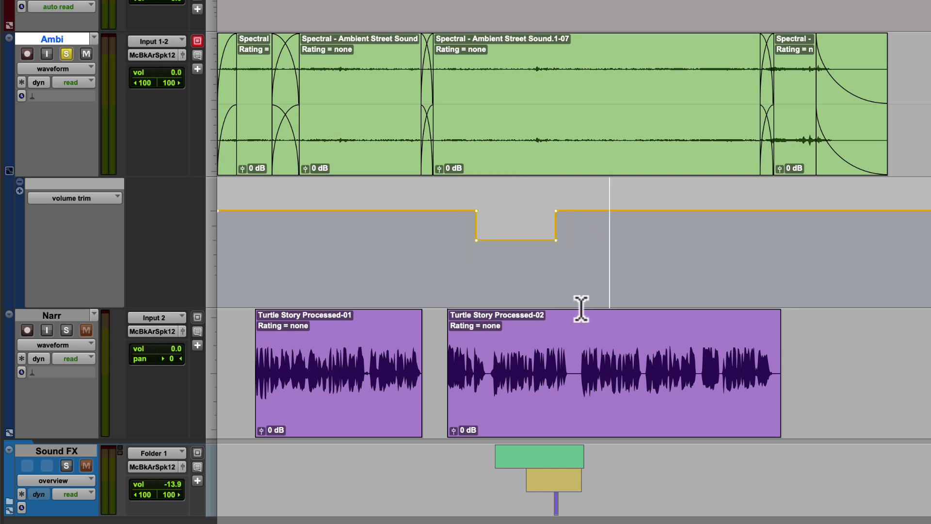
pyautogui.click(451, 267)
pyautogui.press('space')
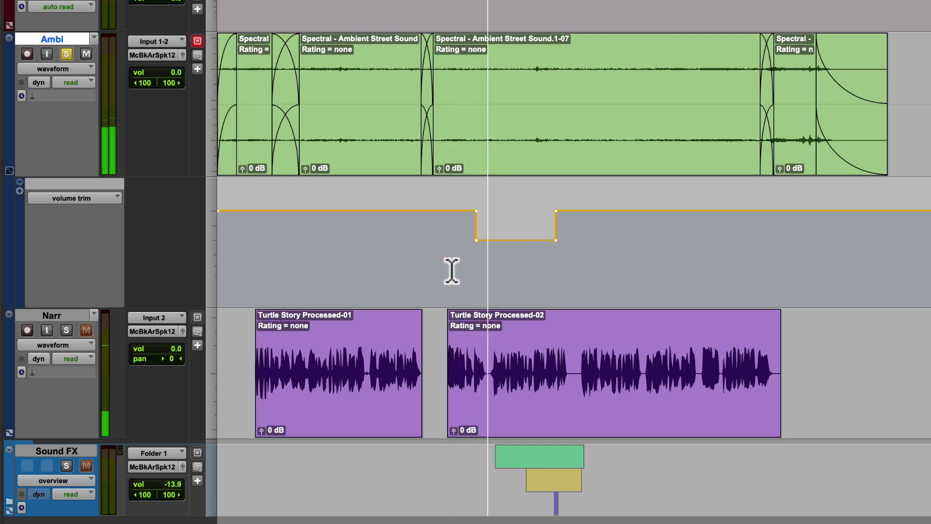
pyautogui.click(536, 270)
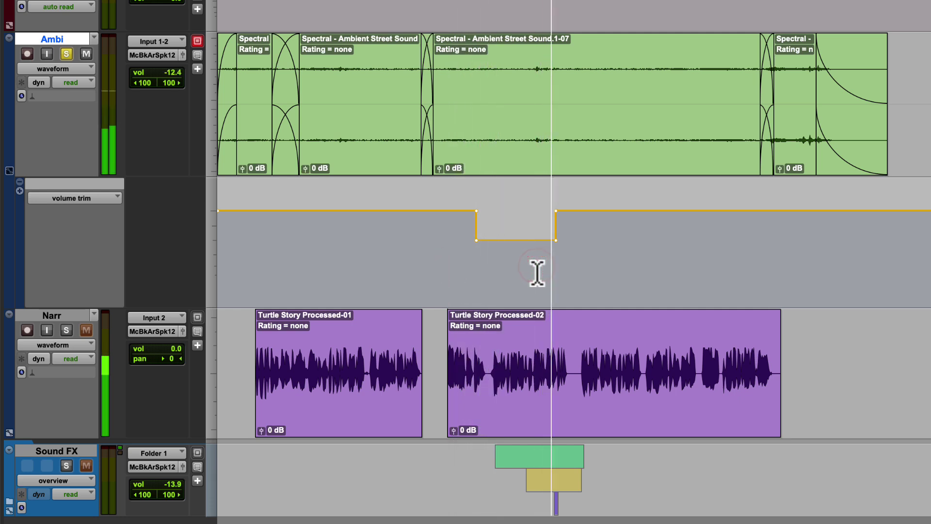
pyautogui.press('space')
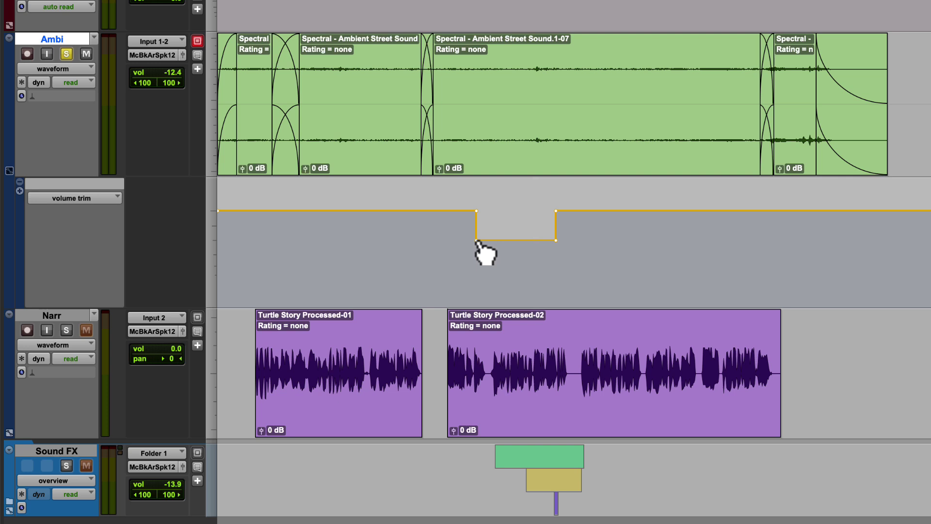
pyautogui.moveTo(476, 241); pyautogui.dragTo(489, 241)
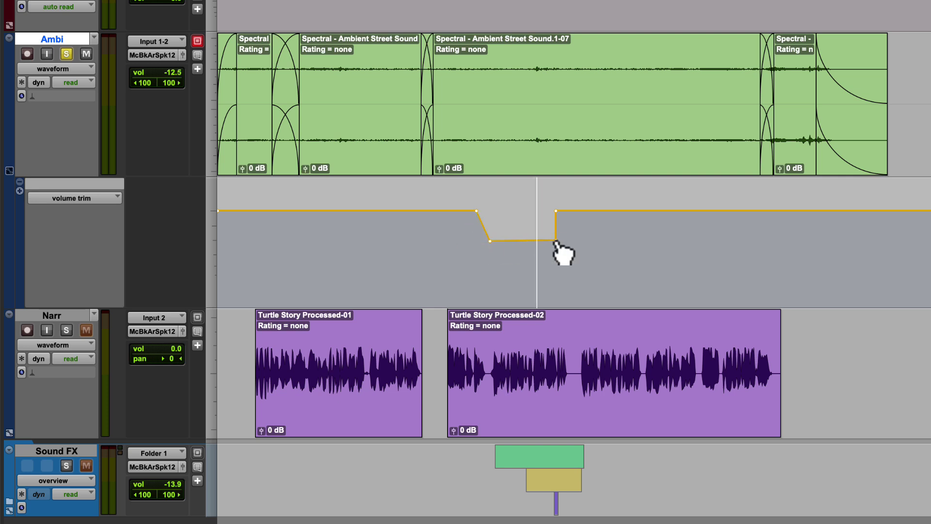
pyautogui.moveTo(556, 240); pyautogui.dragTo(539, 241)
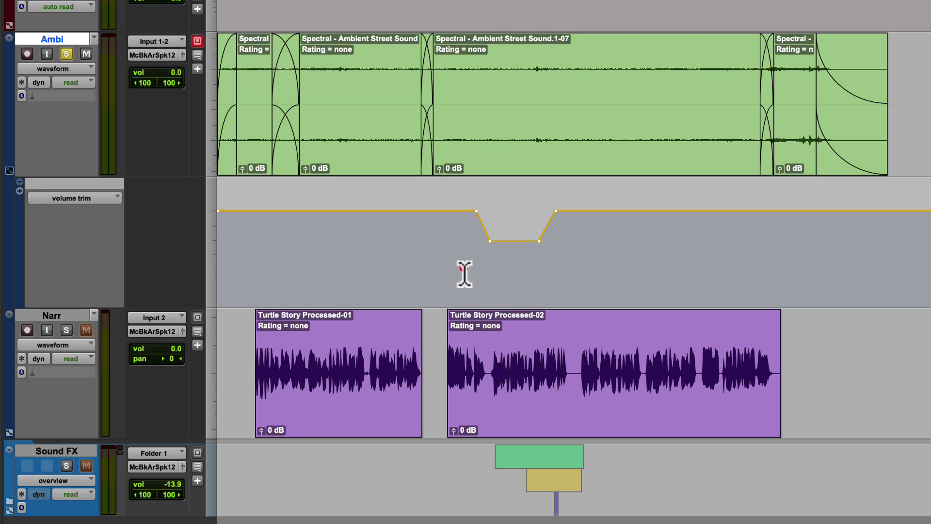
pyautogui.press('space')
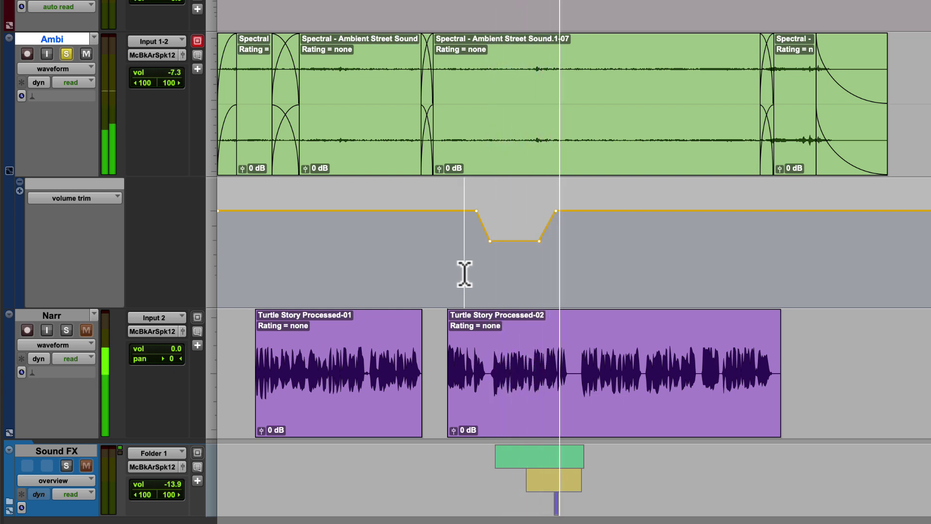
pyautogui.press('space')
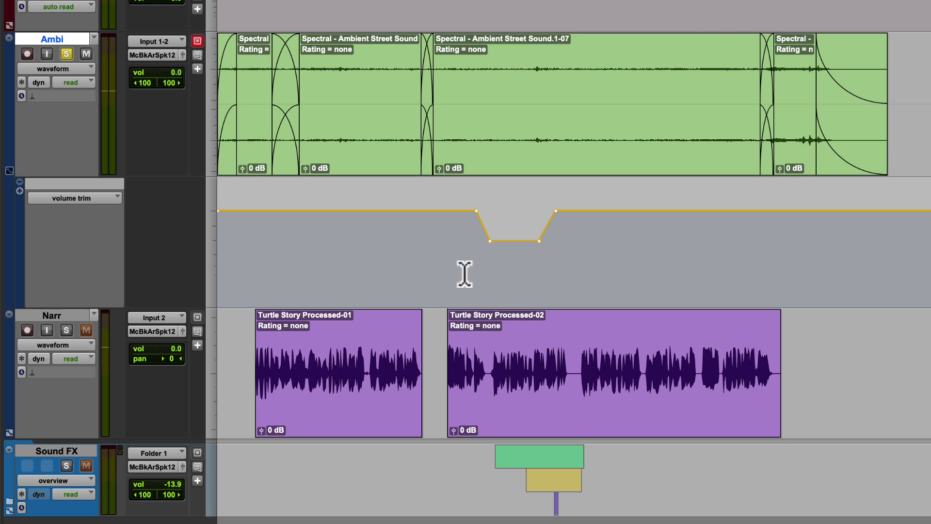
pyautogui.press('super+z')
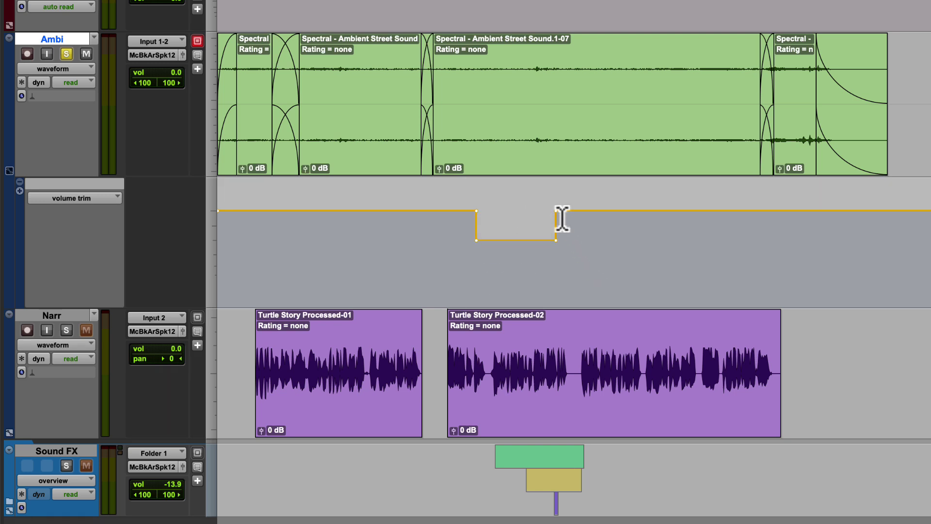
pyautogui.moveTo(556, 211); pyautogui.dragTo(568, 211)
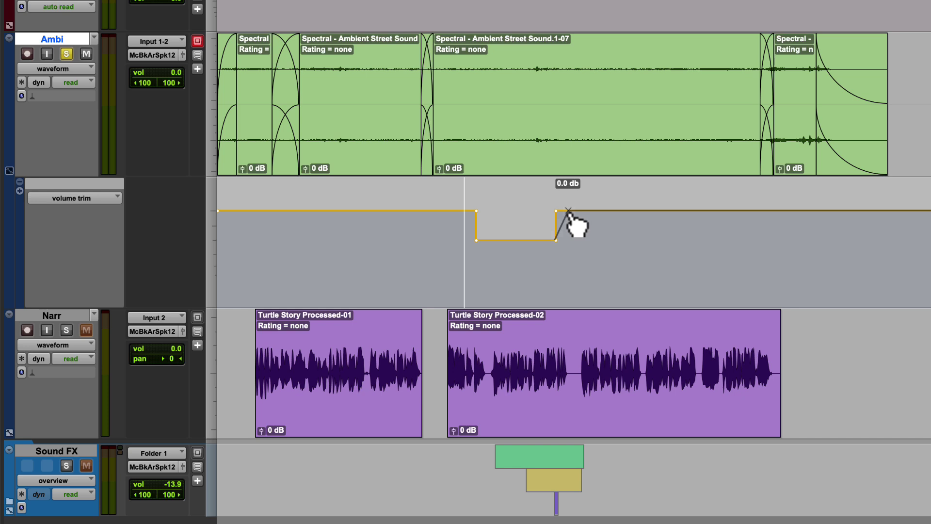
pyautogui.moveTo(474, 211); pyautogui.dragTo(460, 211)
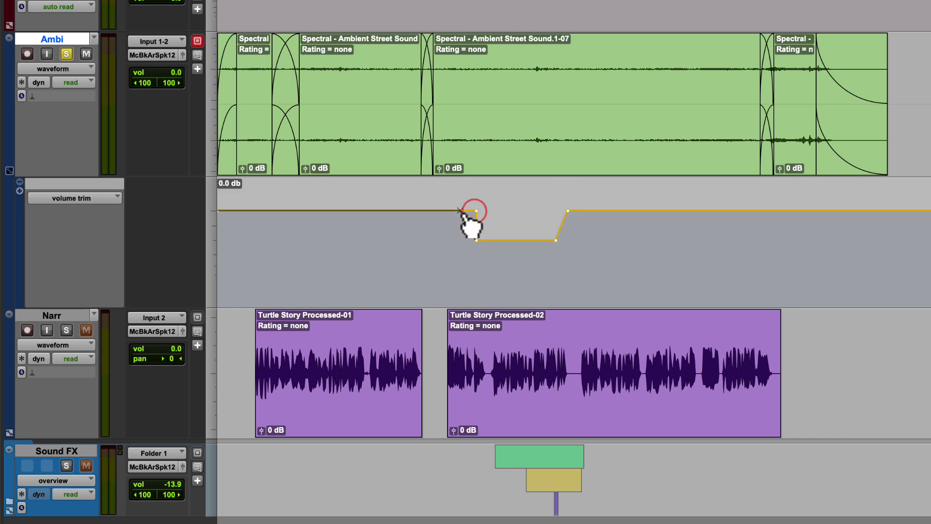
pyautogui.click(452, 266)
pyautogui.press('space')
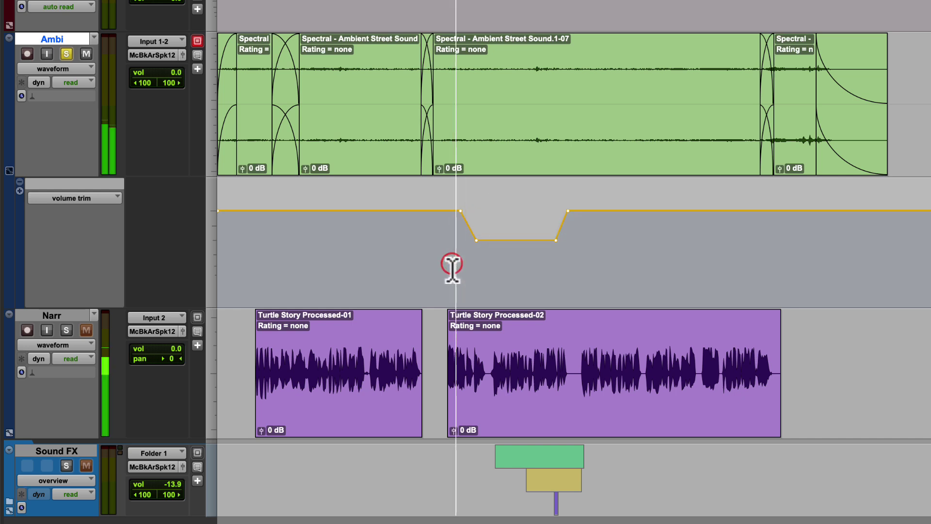
pyautogui.click(542, 268)
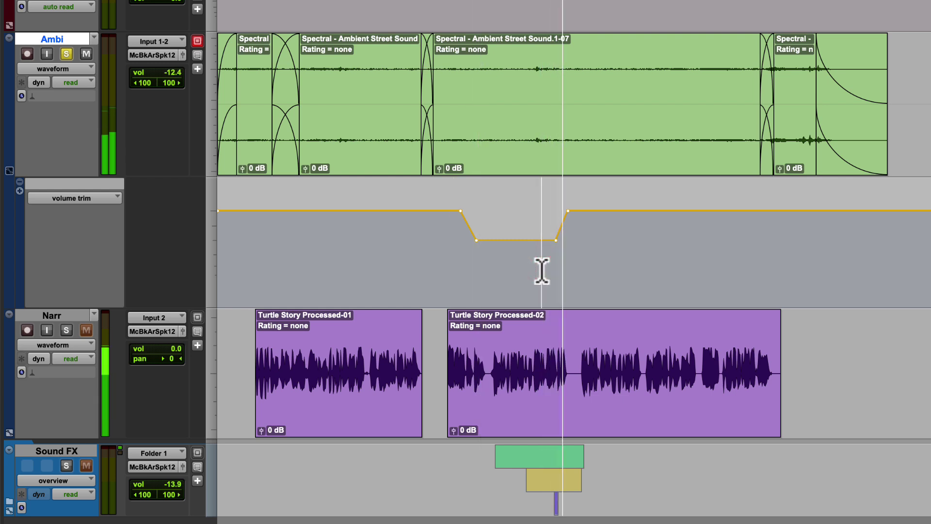
pyautogui.press('space')
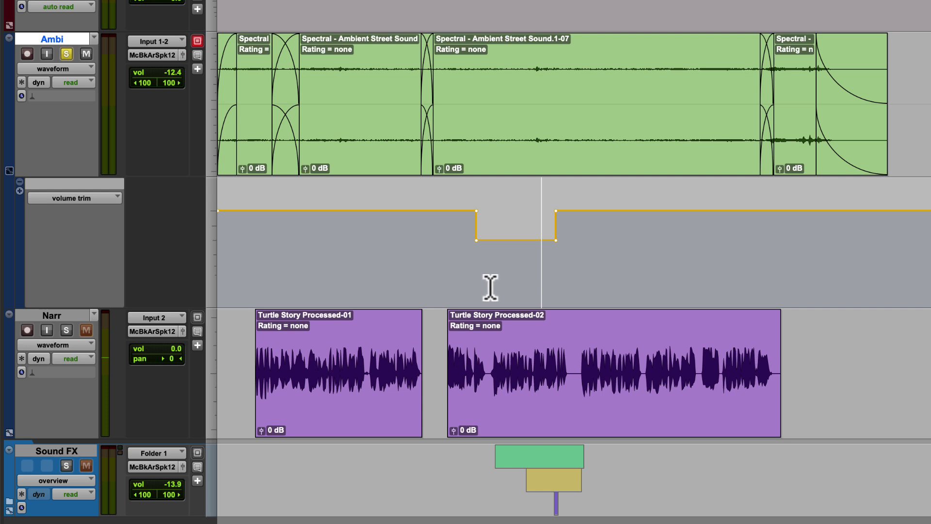
# Cut the dip's left and right steps into ramps with X.
pyautogui.click(464, 271)
pyautogui.moveTo(465, 271); pyautogui.dragTo(495, 271)
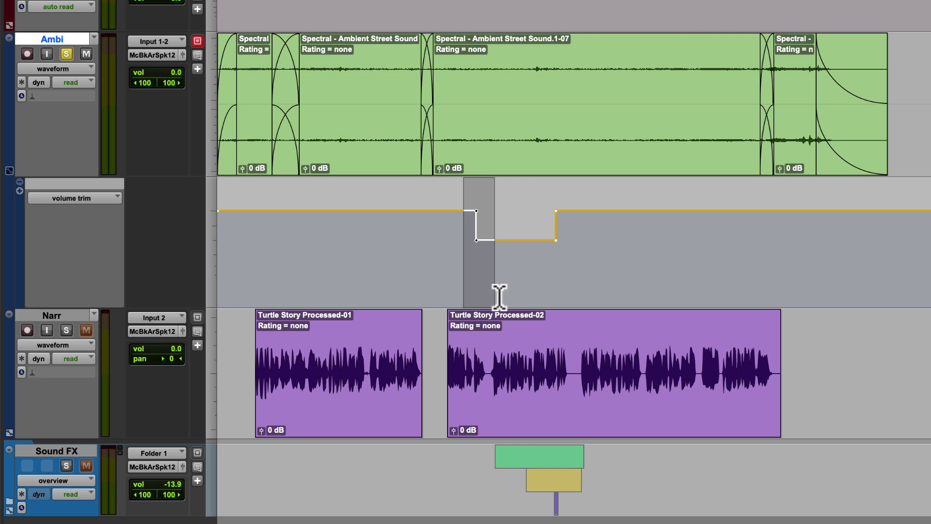
pyautogui.press('x')
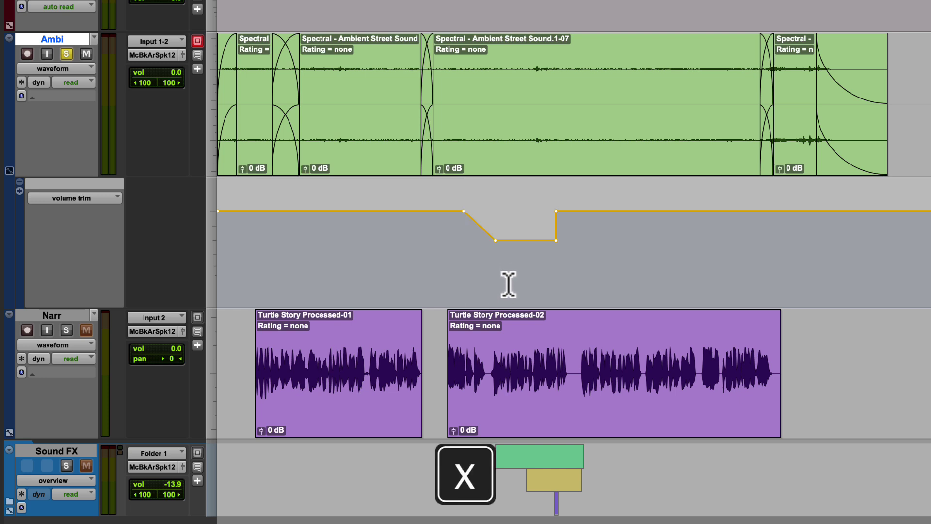
pyautogui.moveTo(456, 237); pyautogui.dragTo(628, 264)
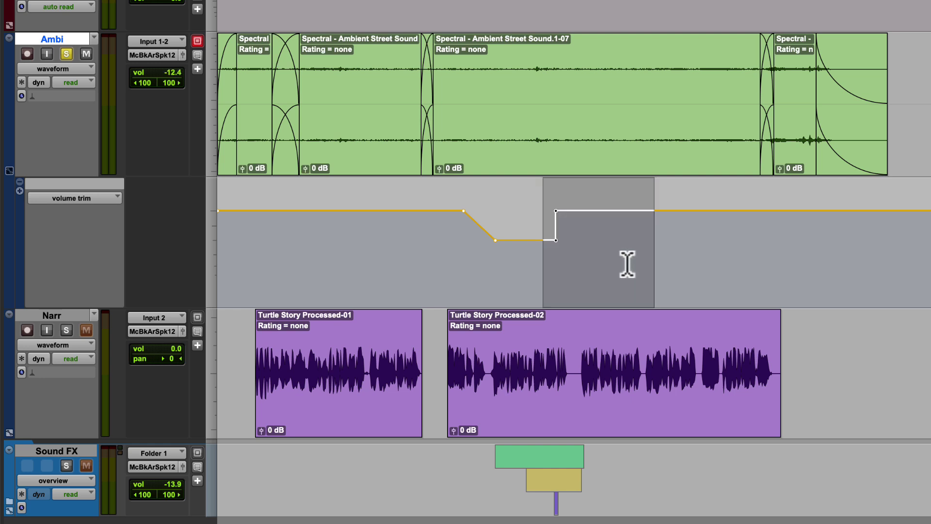
pyautogui.press('x')
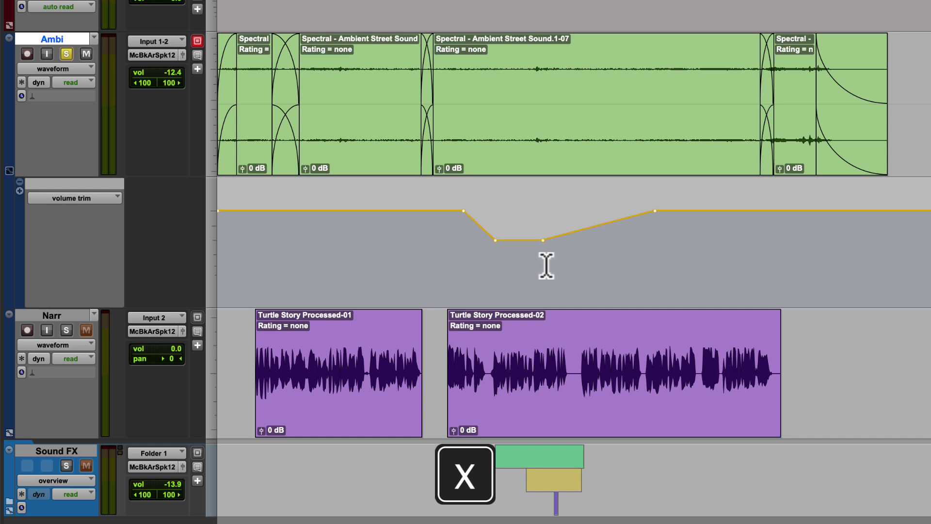
# Replace the long exit ramp with a short, steep one, then play the dip.
pyautogui.moveTo(541, 257); pyautogui.dragTo(698, 263)
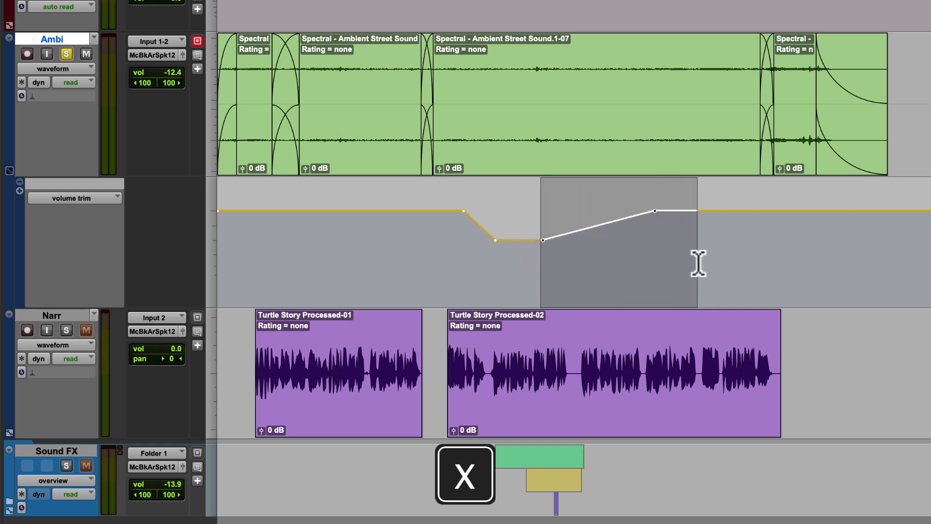
pyautogui.press('x')
pyautogui.click(577, 264)
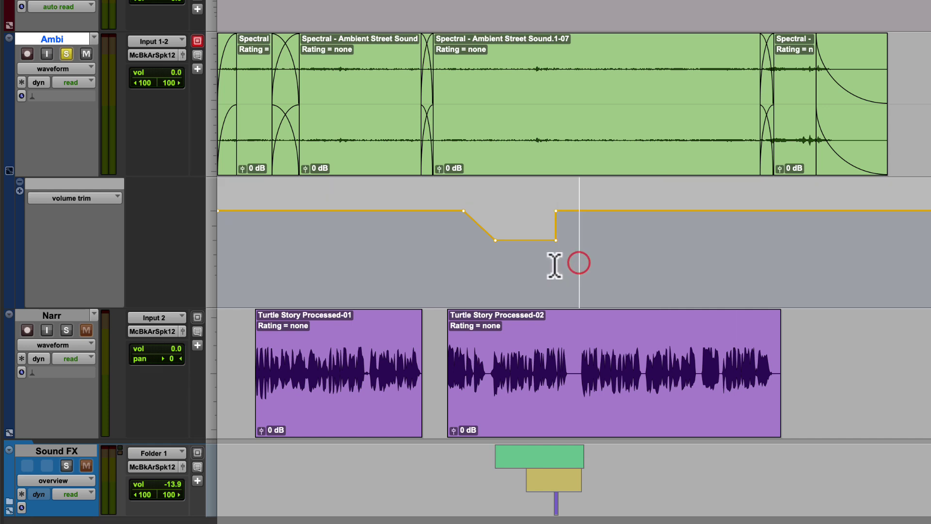
pyautogui.moveTo(551, 263); pyautogui.dragTo(562, 262)
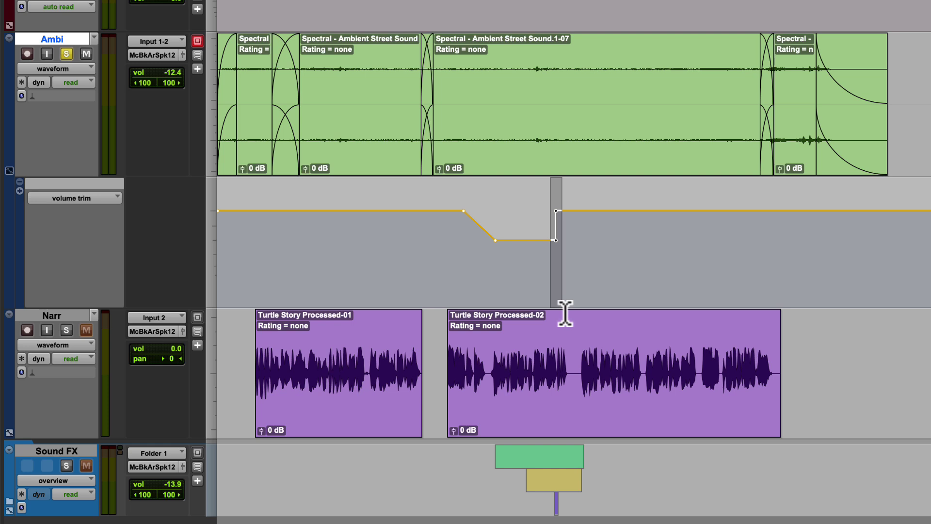
pyautogui.press('x')
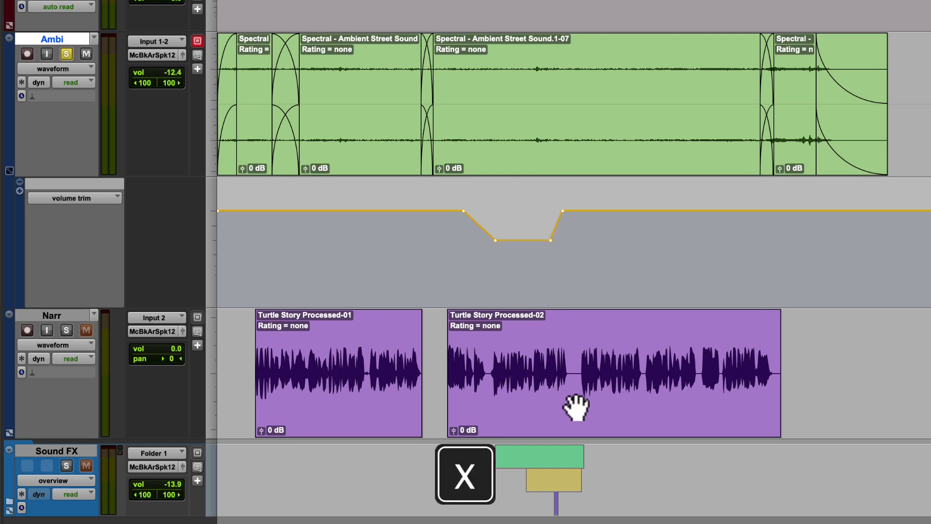
pyautogui.click(461, 285)
pyautogui.press('space')
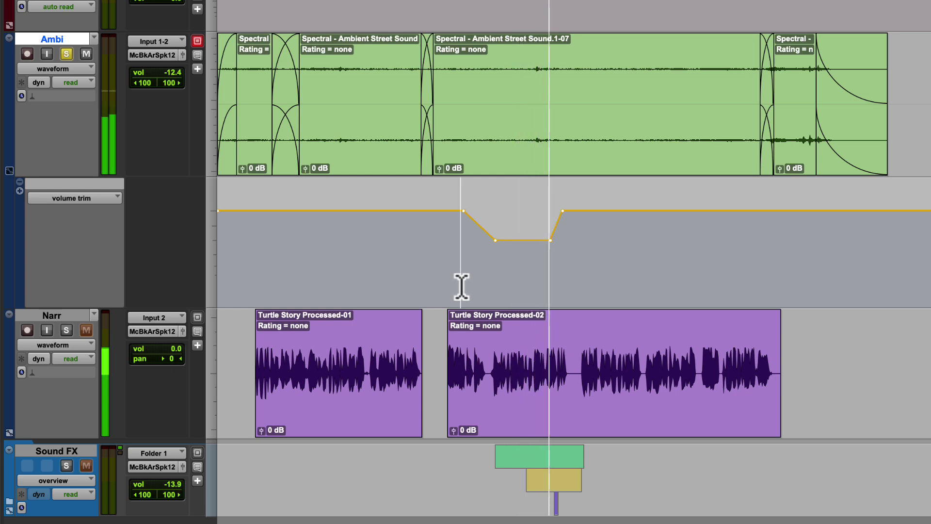
# Ramp the dip's steps and shift its lower breakpoints outward in time.
pyautogui.press('space')
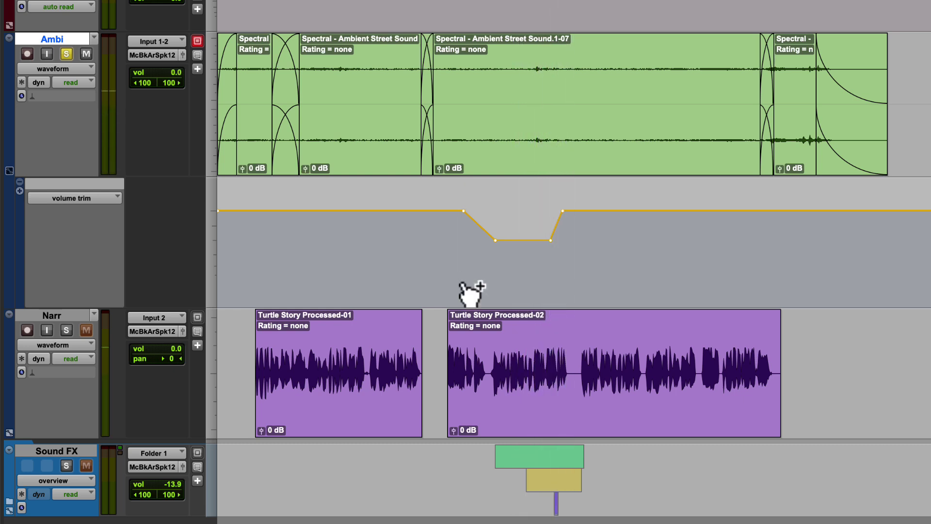
pyautogui.click(470, 294)
pyautogui.click(557, 255)
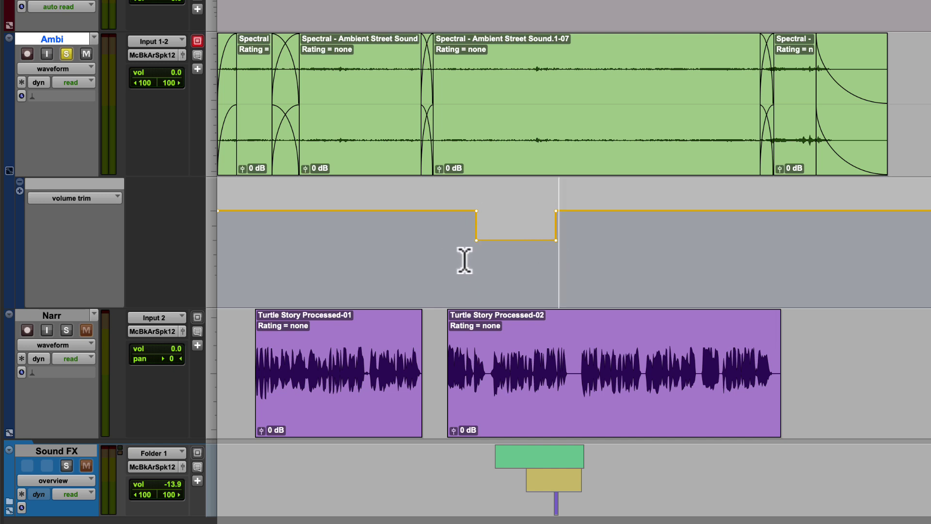
pyautogui.moveTo(463, 254); pyautogui.dragTo(577, 271)
pyautogui.press('x')
pyautogui.press('x')
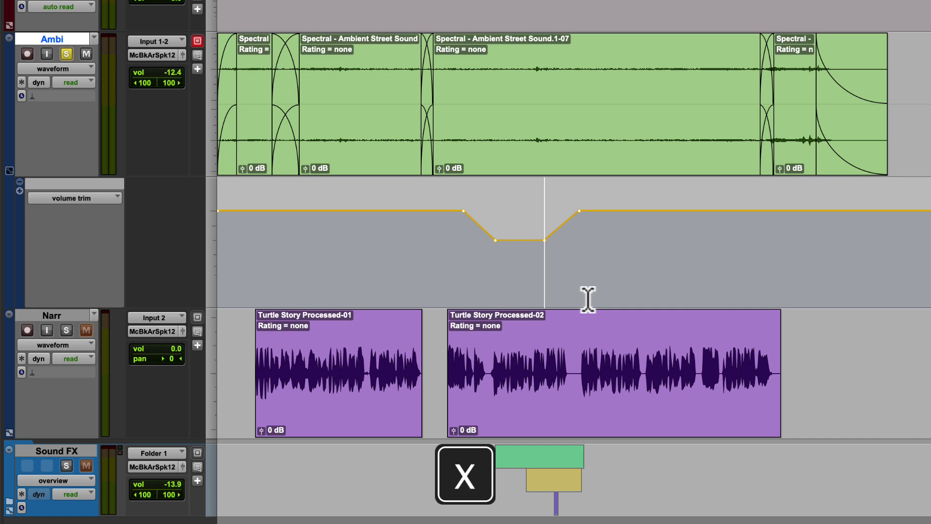
pyautogui.click(544, 239)
pyautogui.moveTo(545, 240); pyautogui.dragTo(555, 241)
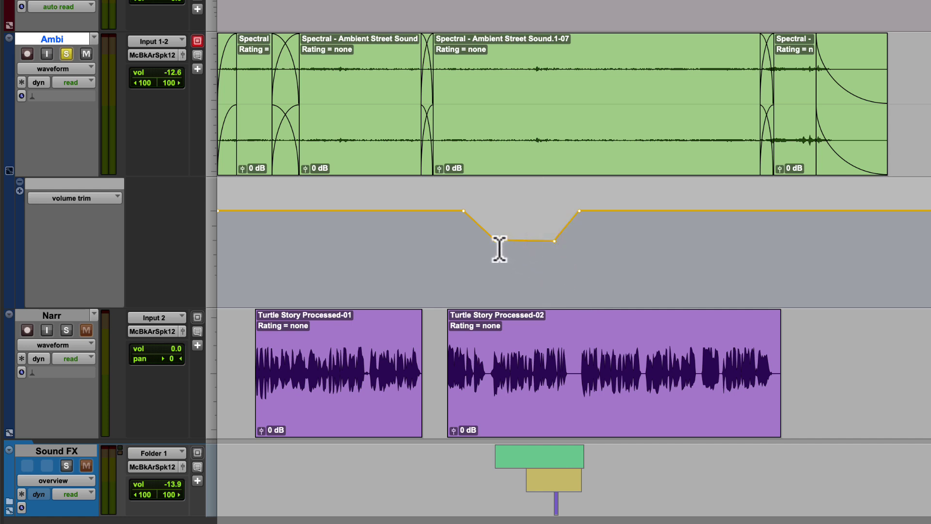
pyautogui.moveTo(495, 241); pyautogui.dragTo(488, 240)
# Delete the lower-right breakpoint, then select and delete the whole dip.
pyautogui.keyDown('alt'); pyautogui.click(554, 240); pyautogui.keyUp('alt')
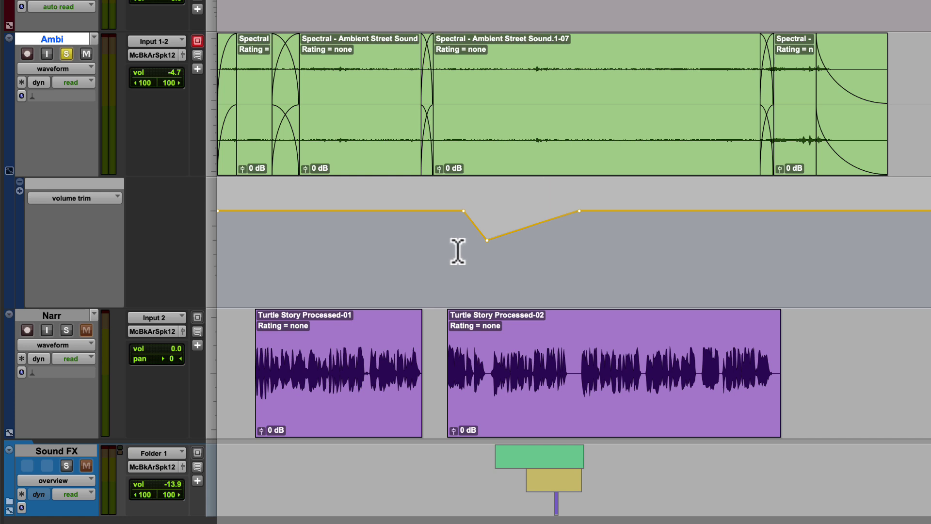
pyautogui.moveTo(456, 250); pyautogui.dragTo(652, 246)
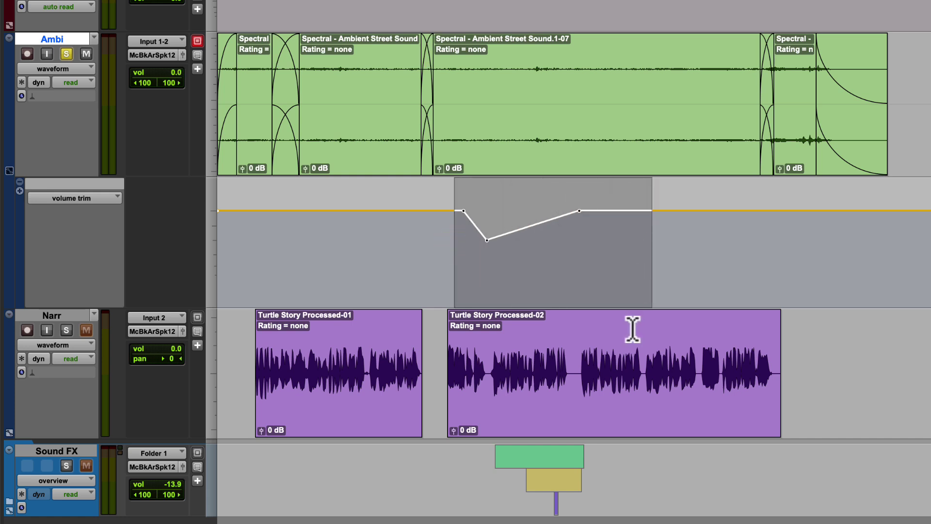
pyautogui.press('BackSpace')
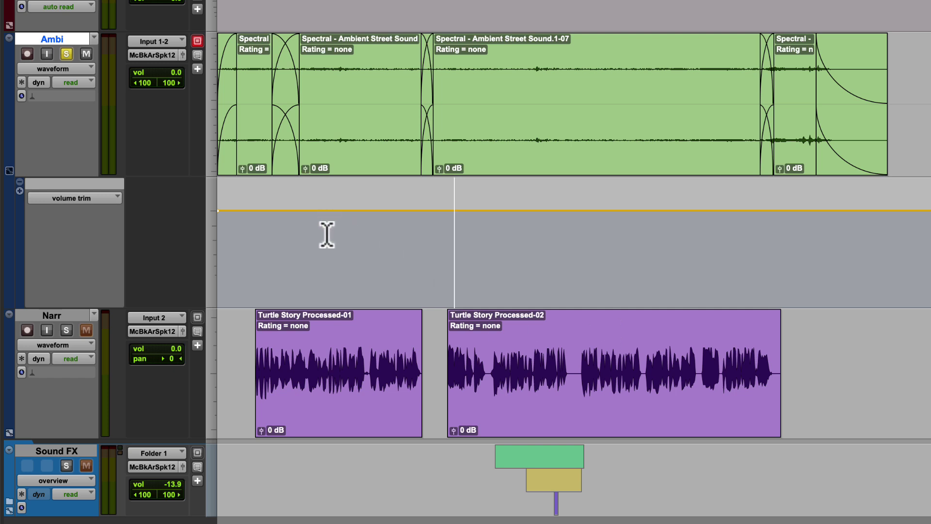
# Unsolo Ambi, play the full mix, and lower the Ambi fader to -11.2 dB.
pyautogui.click(313, 228)
pyautogui.hotkey('shift', 's')
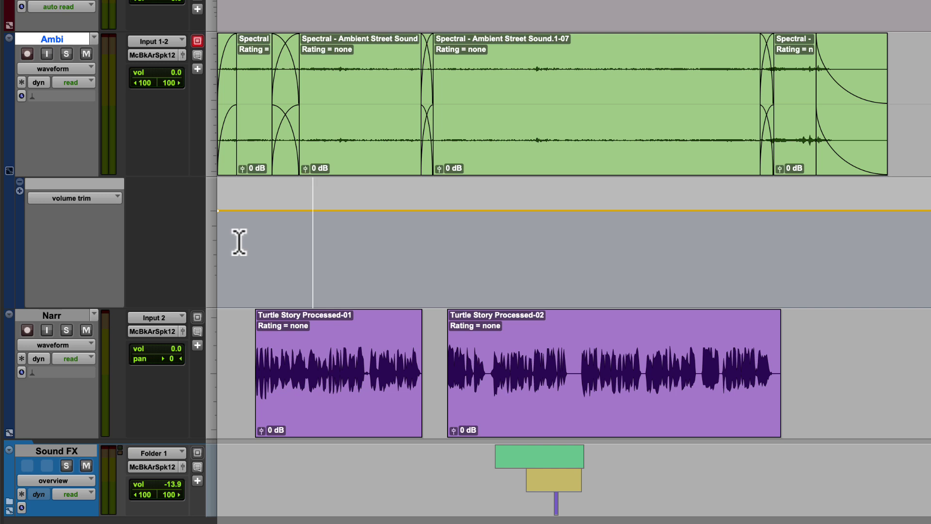
pyautogui.press('space')
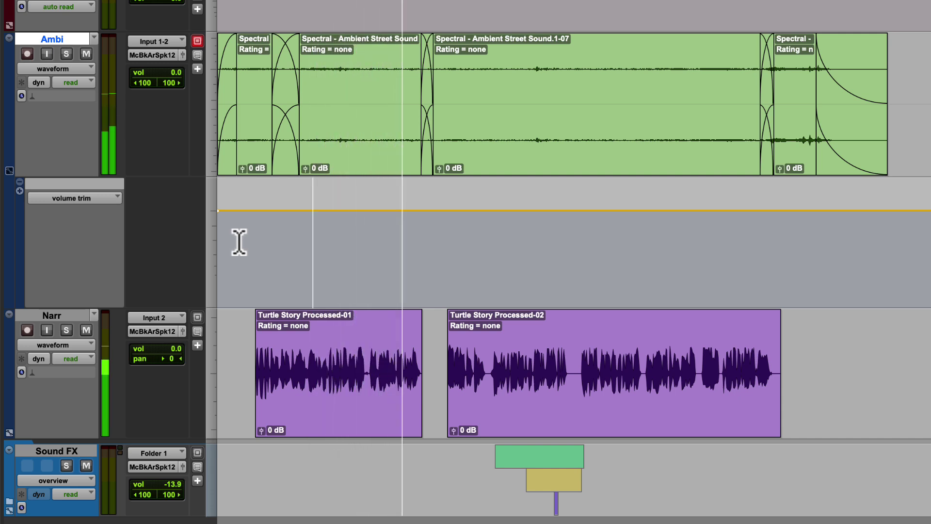
pyautogui.press('space')
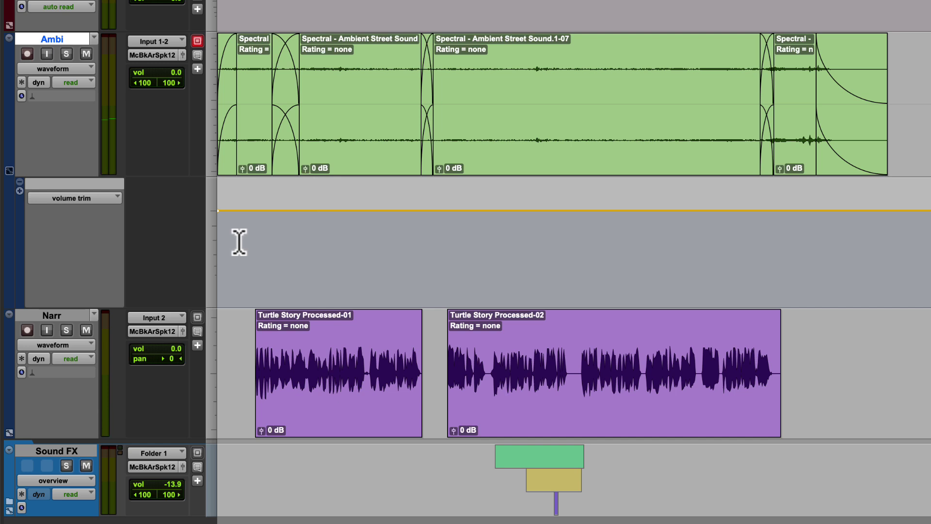
pyautogui.moveTo(164, 74); pyautogui.dragTo(164, 87)
pyautogui.click(318, 277)
pyautogui.press('space')
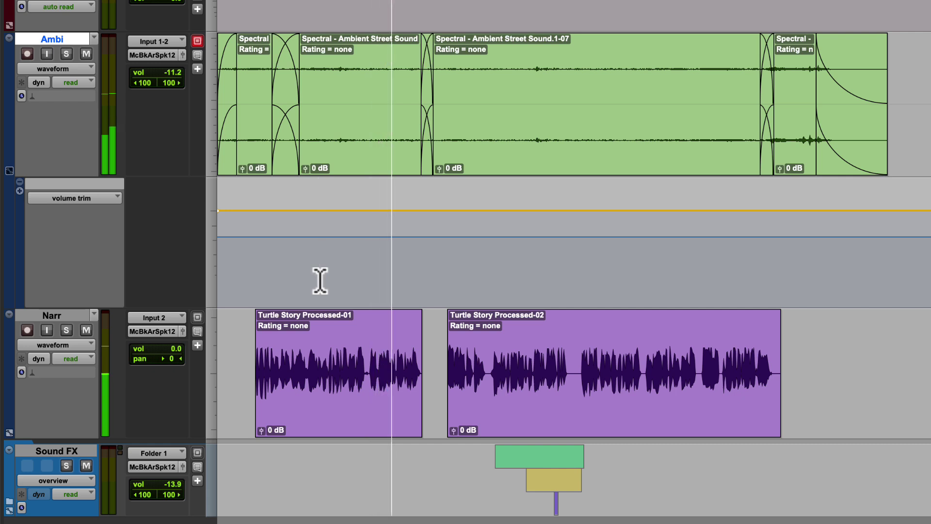
pyautogui.press('space')
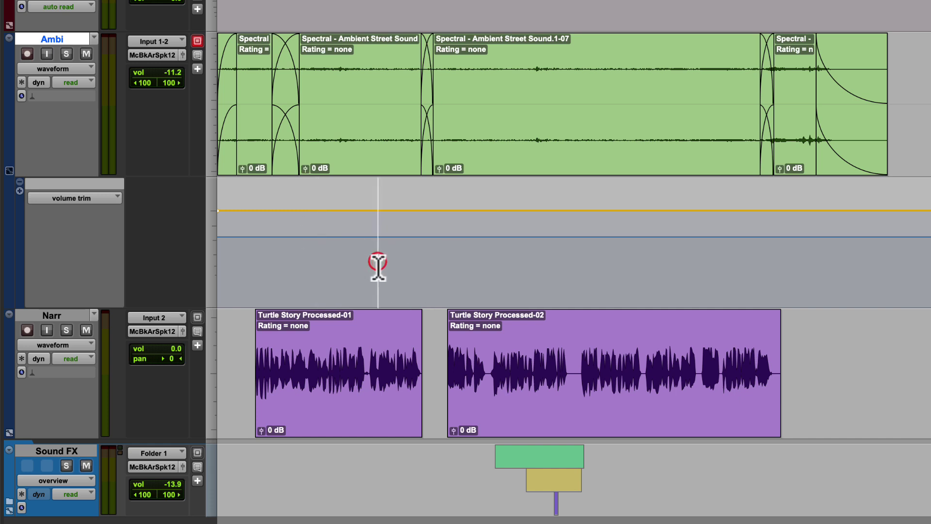
pyautogui.press('space')
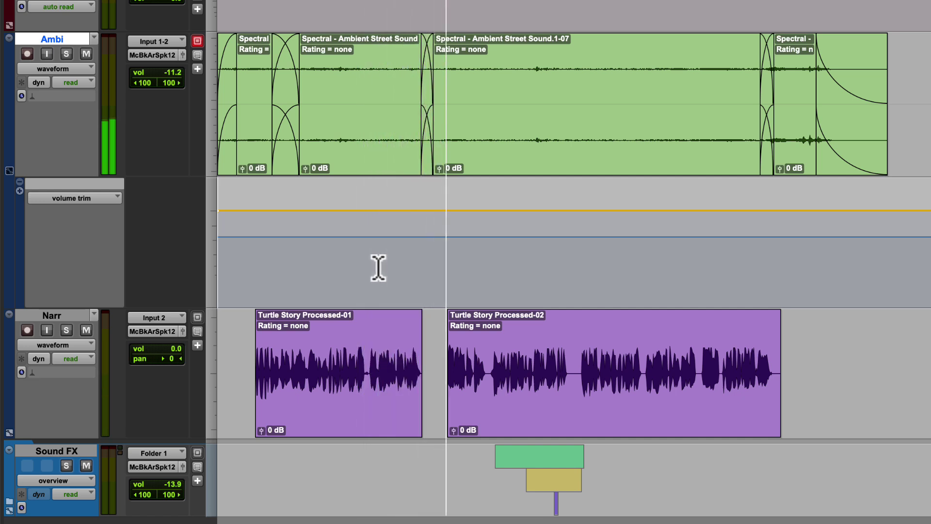
pyautogui.press('space')
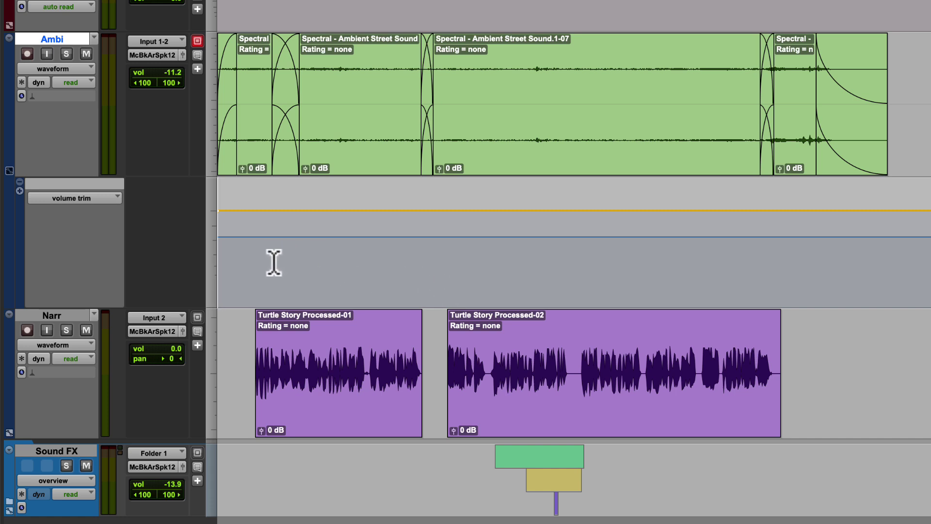
# Raise the opening trim to -6.2 dB, ramping down to -11.2 dB at narration.
pyautogui.moveTo(265, 273); pyautogui.dragTo(214, 268)
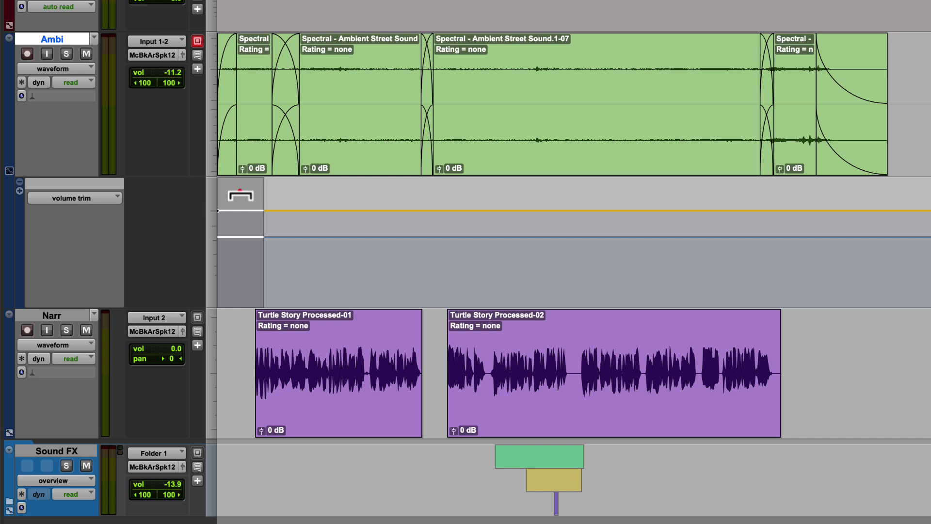
pyautogui.moveTo(240, 195); pyautogui.dragTo(243, 187)
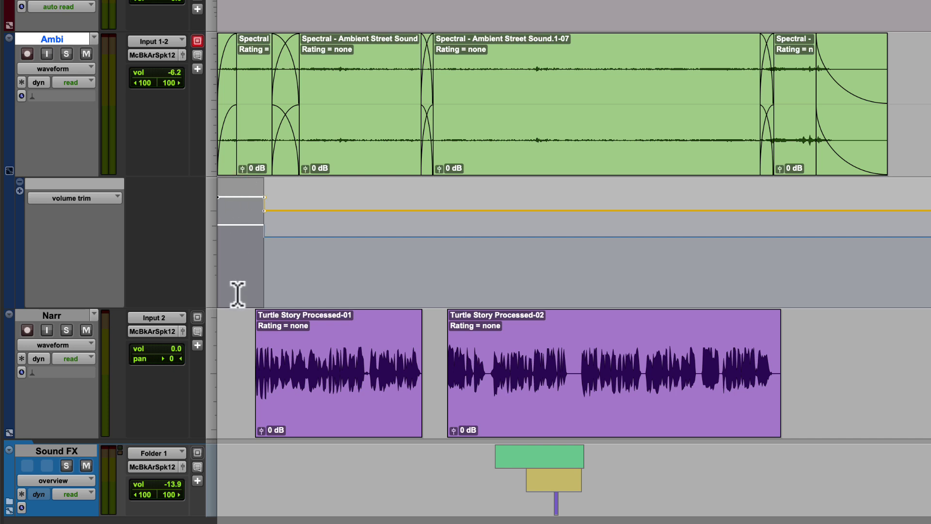
pyautogui.press('space')
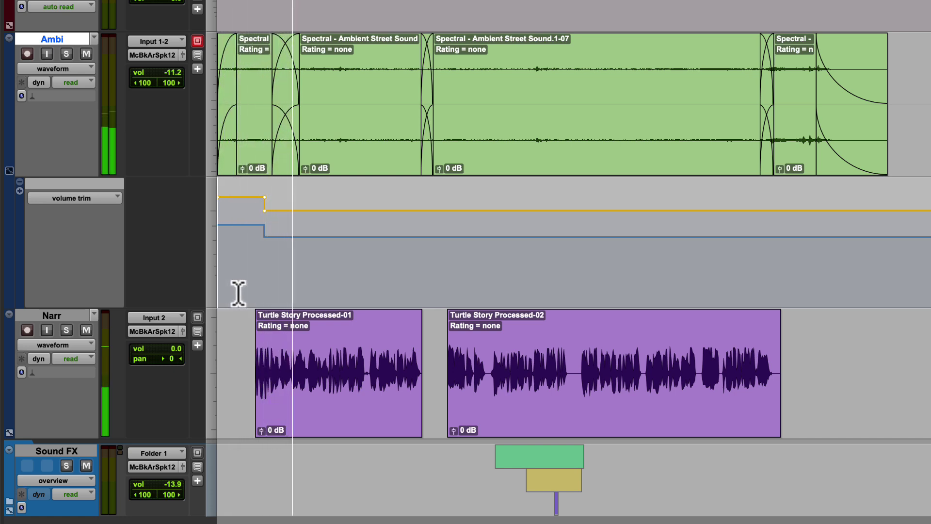
pyautogui.press('space')
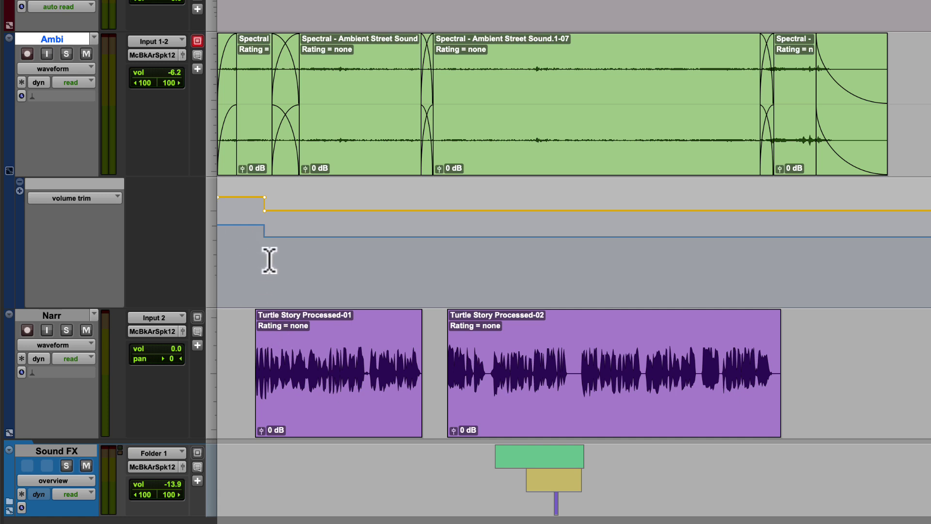
pyautogui.moveTo(270, 260); pyautogui.dragTo(248, 255)
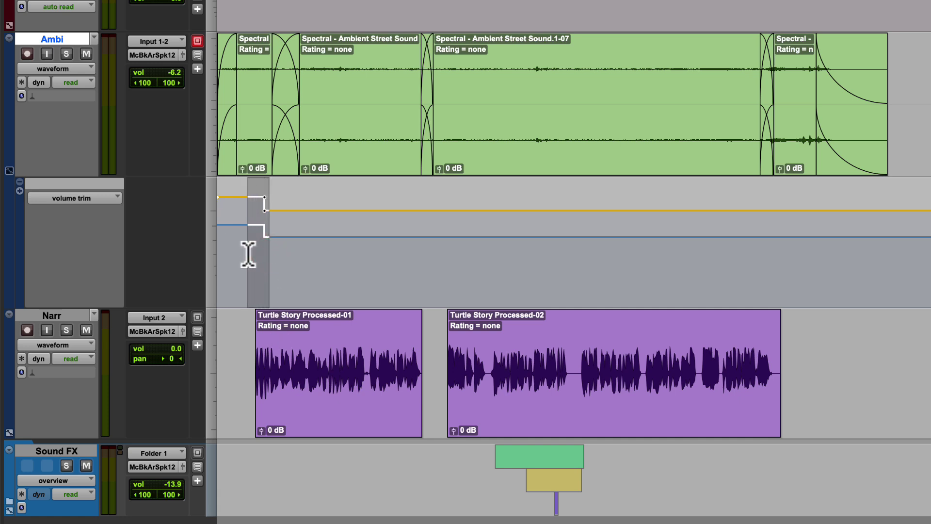
pyautogui.press('x')
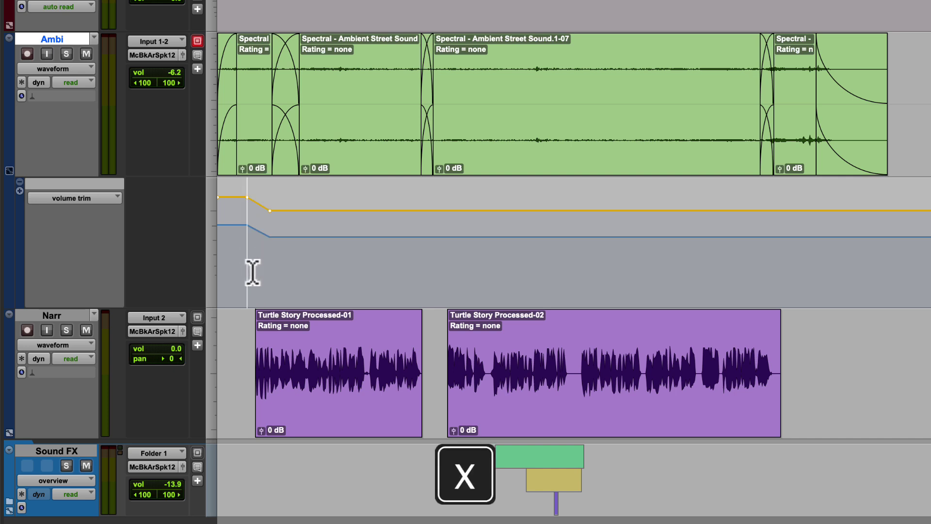
# Boost the Ambi trim to -7.6 dB over the pause between narration clips.
pyautogui.press('space')
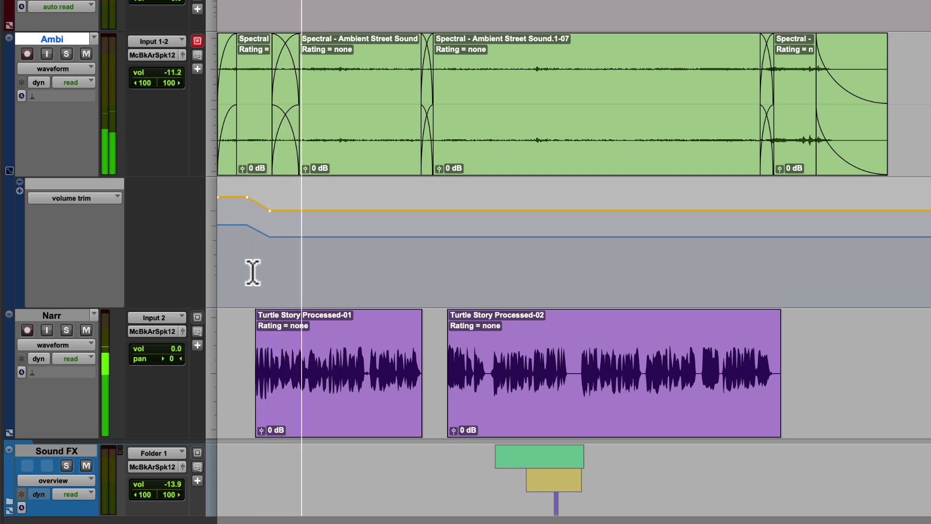
pyautogui.press('space')
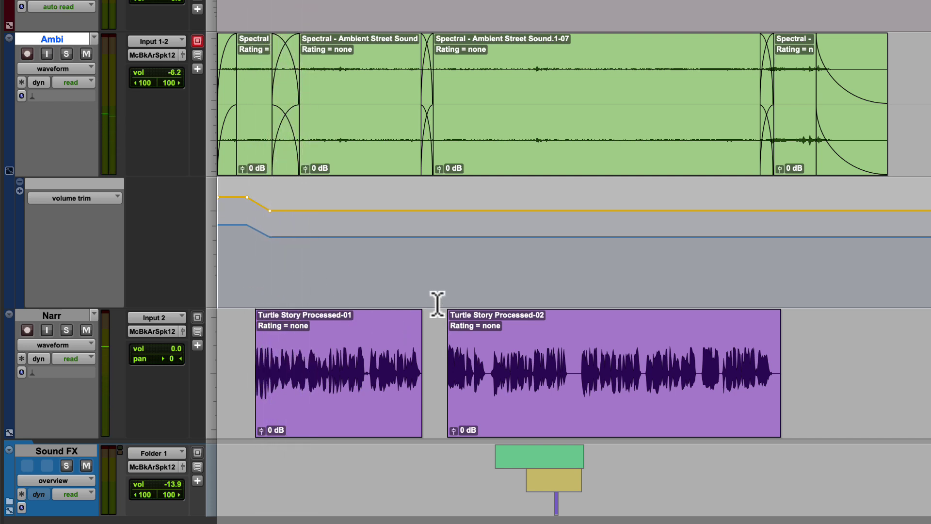
pyautogui.moveTo(425, 281); pyautogui.dragTo(446, 284)
pyautogui.moveTo(436, 210); pyautogui.dragTo(438, 193)
pyautogui.click(426, 268)
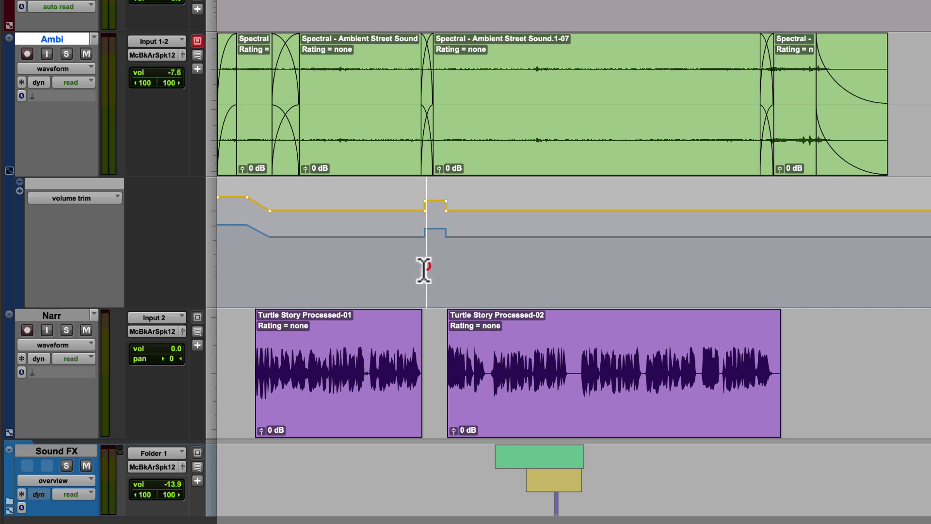
# Smooth the pause boost's leading step into a ramp.
pyautogui.moveTo(417, 266); pyautogui.dragTo(454, 268)
pyautogui.press('x')
pyautogui.press('x')
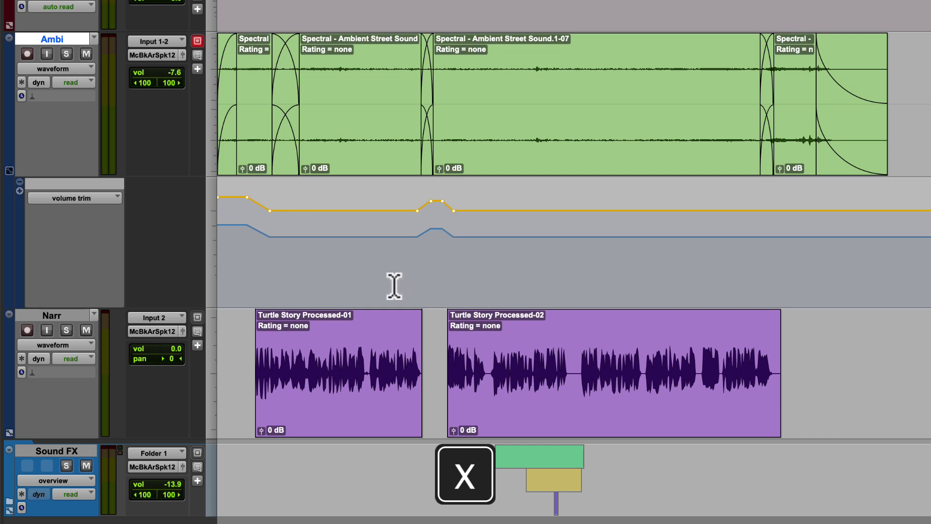
pyautogui.click(404, 280)
pyautogui.press('space')
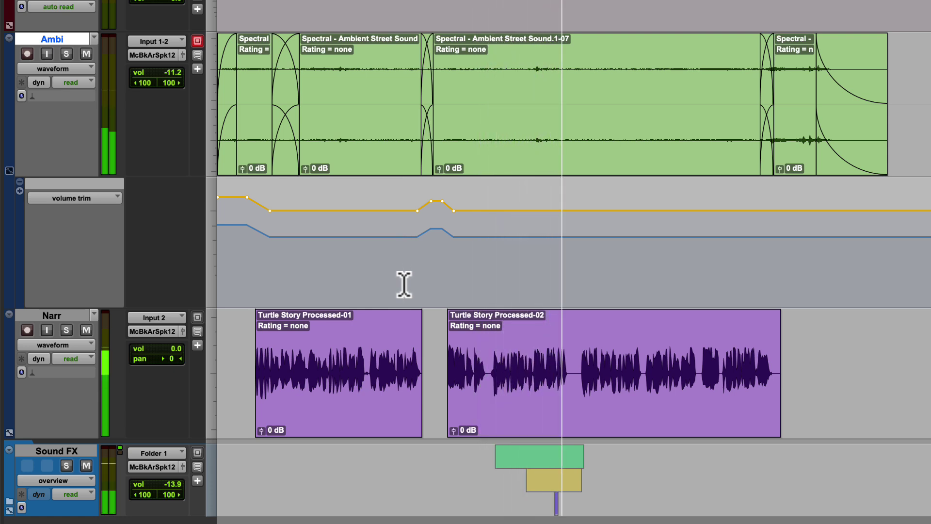
pyautogui.click(403, 285)
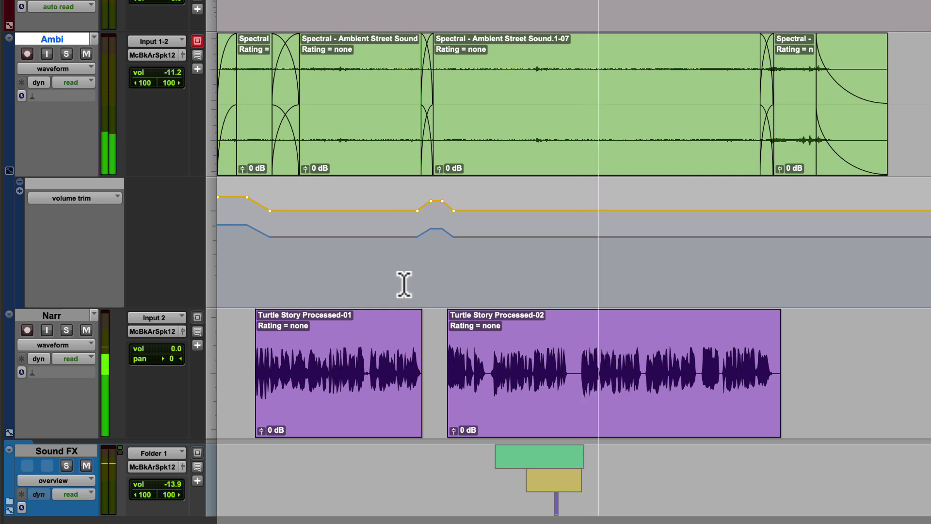
pyautogui.press('space')
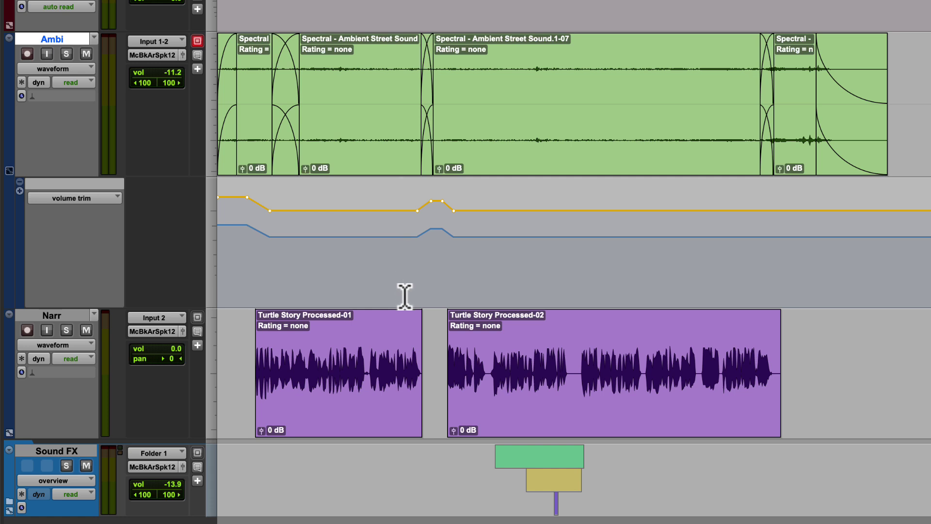
pyautogui.click(510, 275)
# Nudge the Ambi fader up to -9.2 dB and audition from before the pause.
pyautogui.press('space')
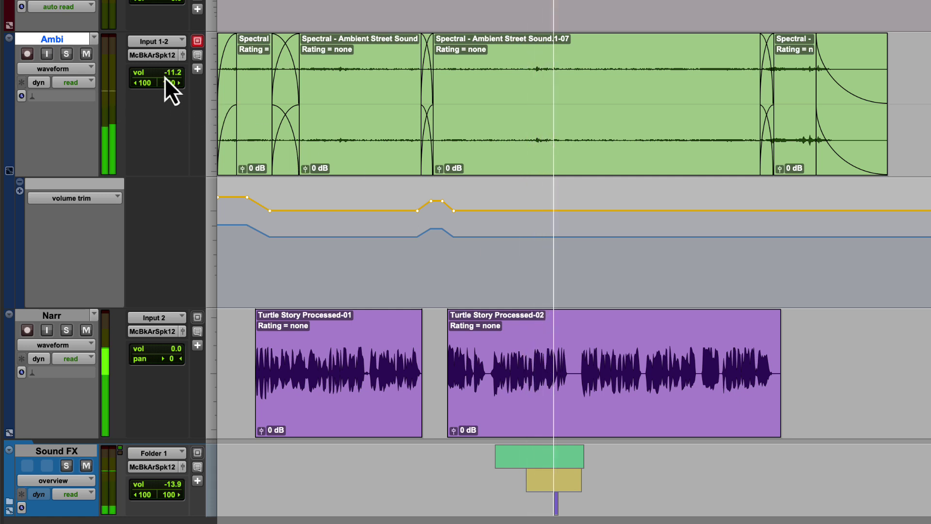
pyautogui.press('space')
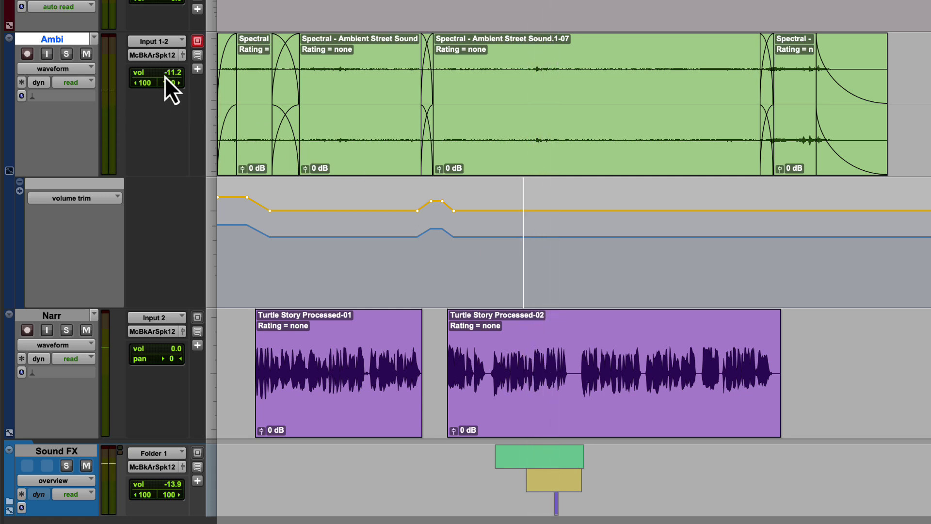
pyautogui.moveTo(164, 77); pyautogui.dragTo(166, 74)
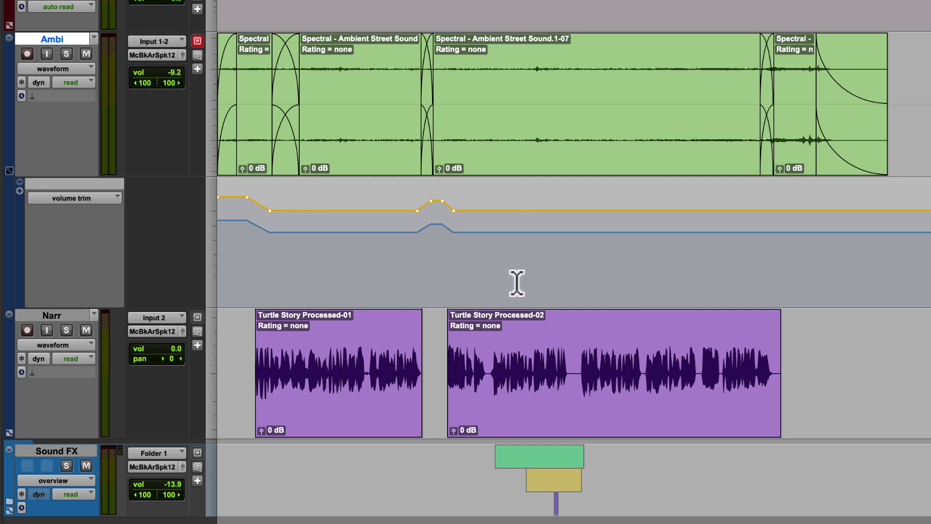
pyautogui.press('space')
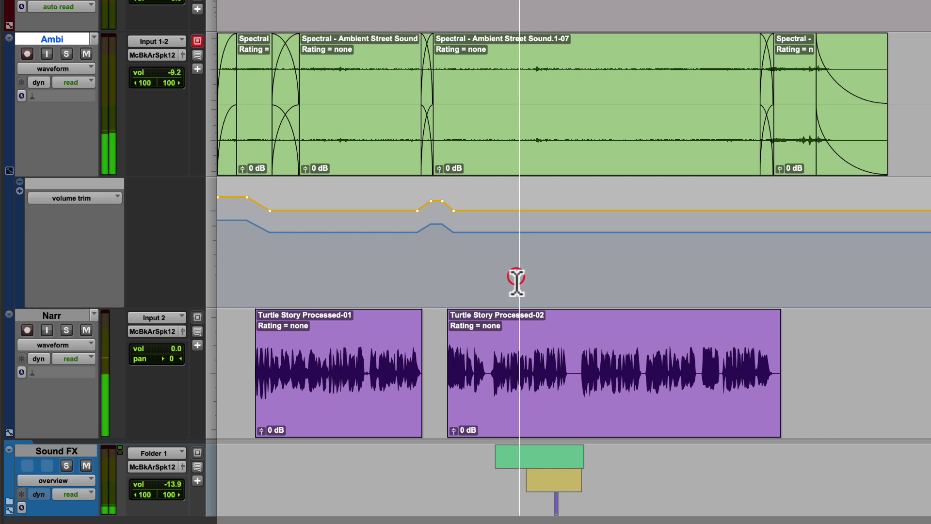
pyautogui.click(515, 280)
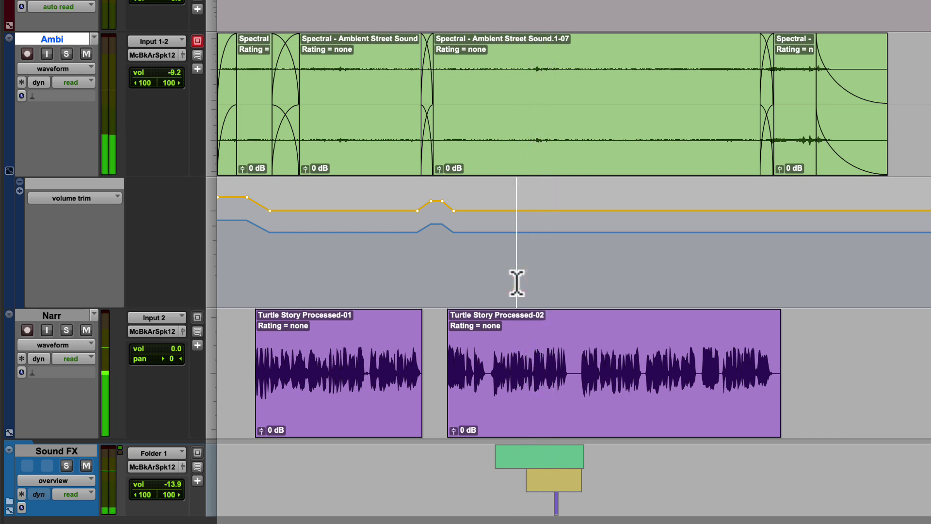
pyautogui.click(397, 266)
pyautogui.press('space')
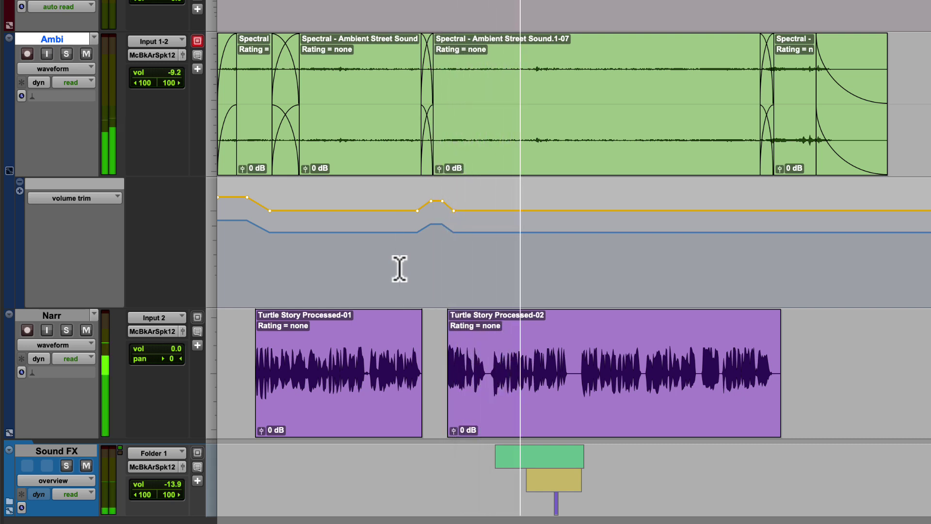
pyautogui.press('space')
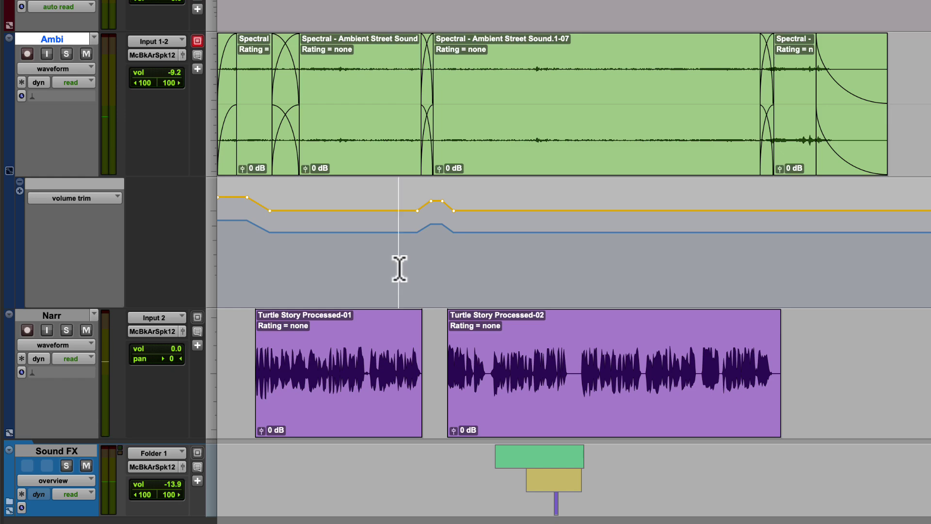